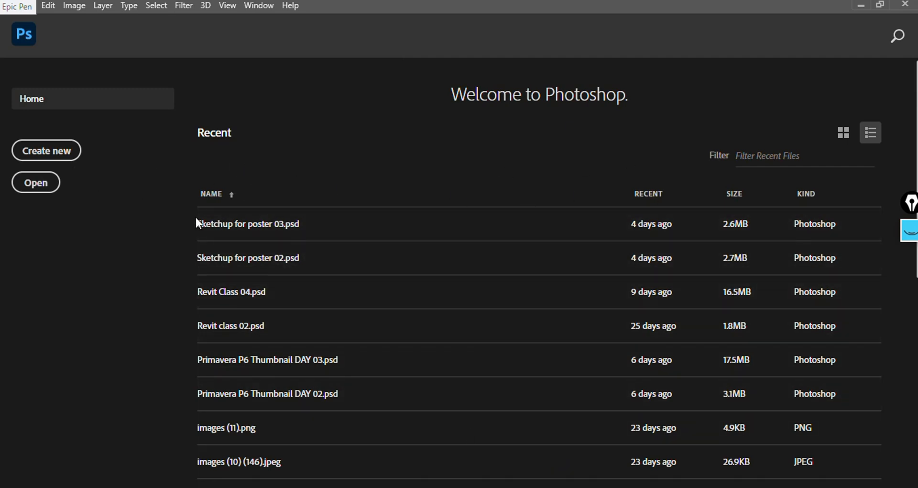
pyautogui.scroll(-1, 428, 354)
pyautogui.scroll(-4, 431, 324)
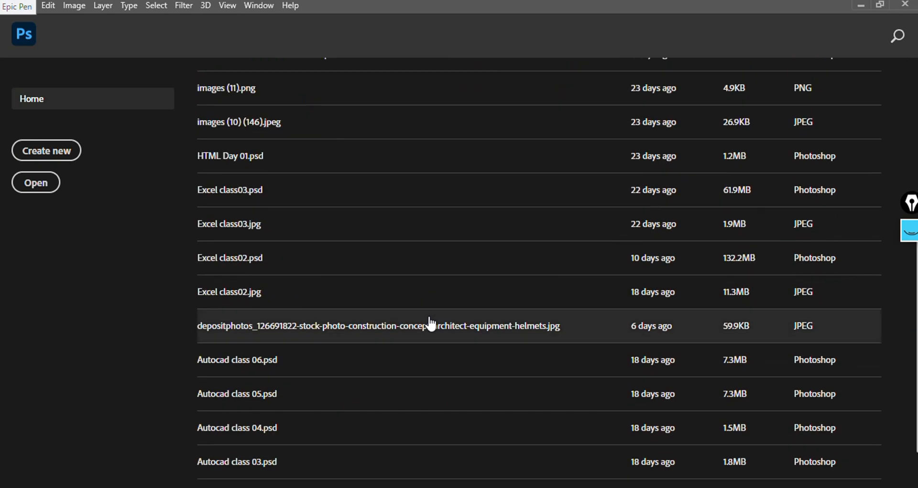
pyautogui.scroll(1, 430, 325)
pyautogui.scroll(-2, 431, 324)
pyautogui.scroll(6, 431, 324)
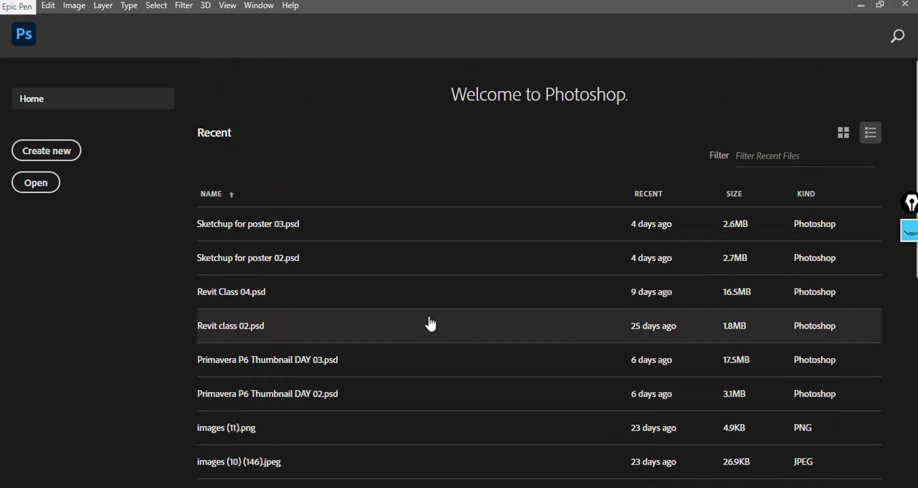
# - Start a new document and name it P01
pyautogui.click(43, 153)
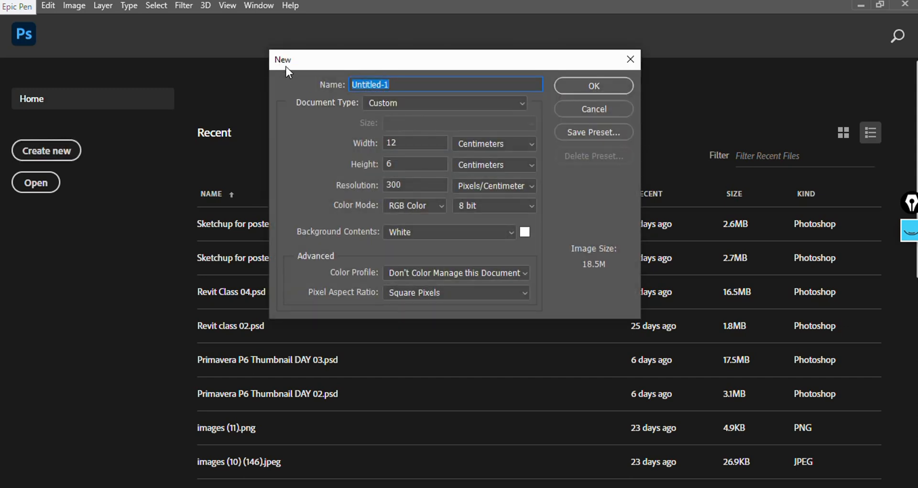
pyautogui.moveTo(310, 58); pyautogui.dragTo(305, 83)
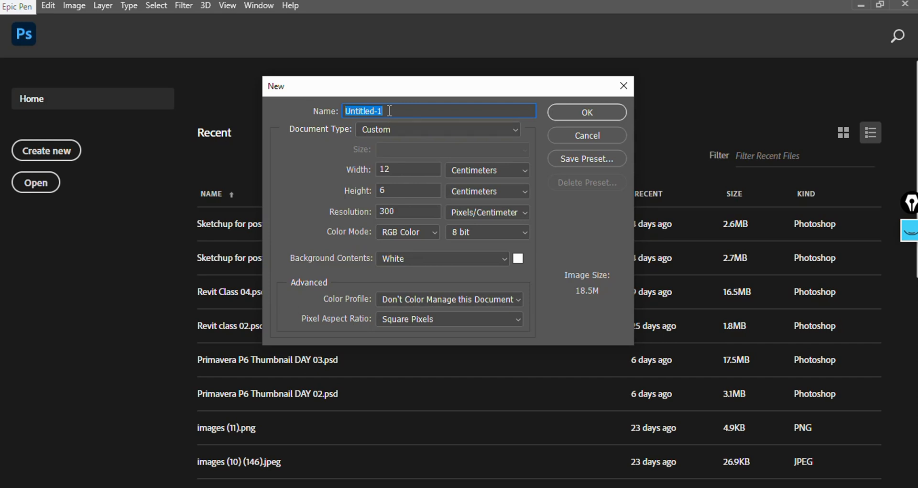
pyautogui.write('P01')
# - Keep the 12 × 6 centimetre size and set the resolution to 200 pixels/centimeter
pyautogui.click(509, 168)
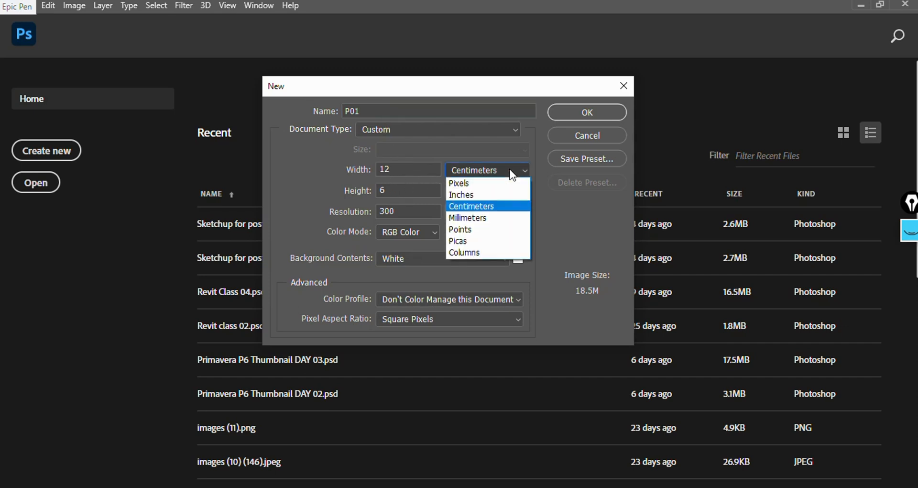
pyautogui.click(470, 207)
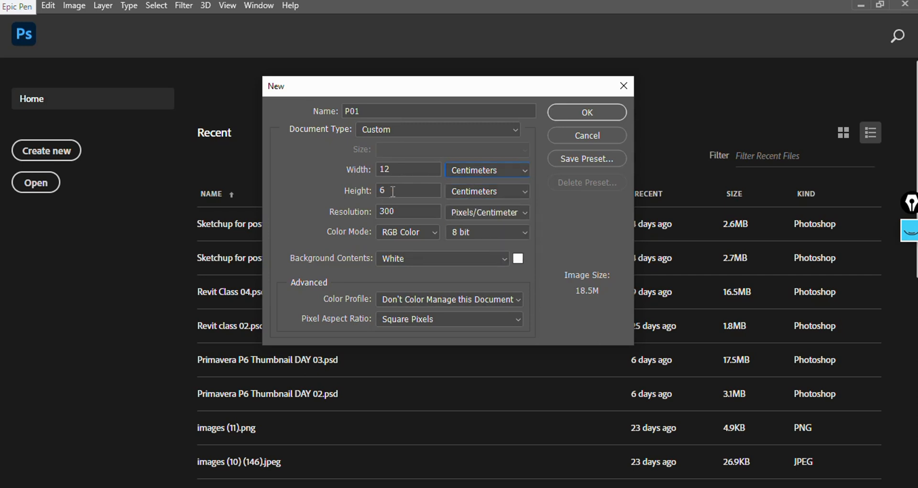
pyautogui.hotkey('shift', 'Tab')
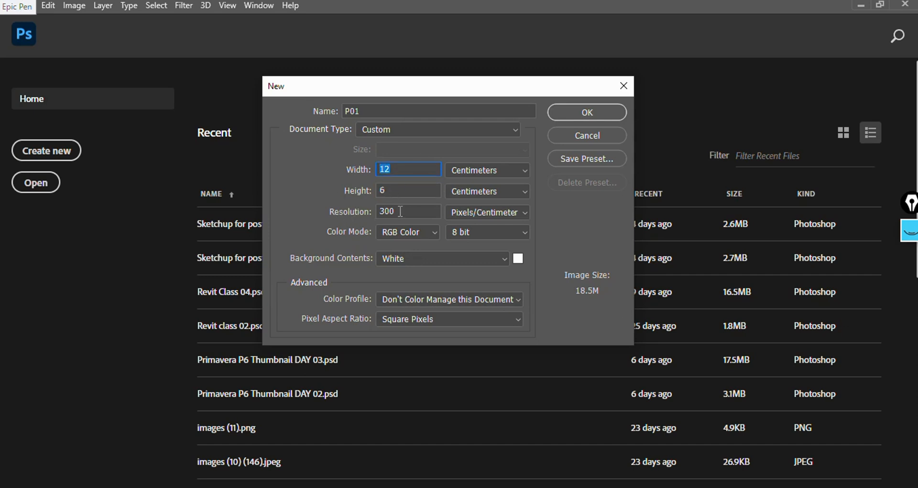
pyautogui.moveTo(401, 212); pyautogui.dragTo(328, 202)
pyautogui.write('200')
pyautogui.doubleClick(410, 209)
pyautogui.write('300')
pyautogui.click(329, 210)
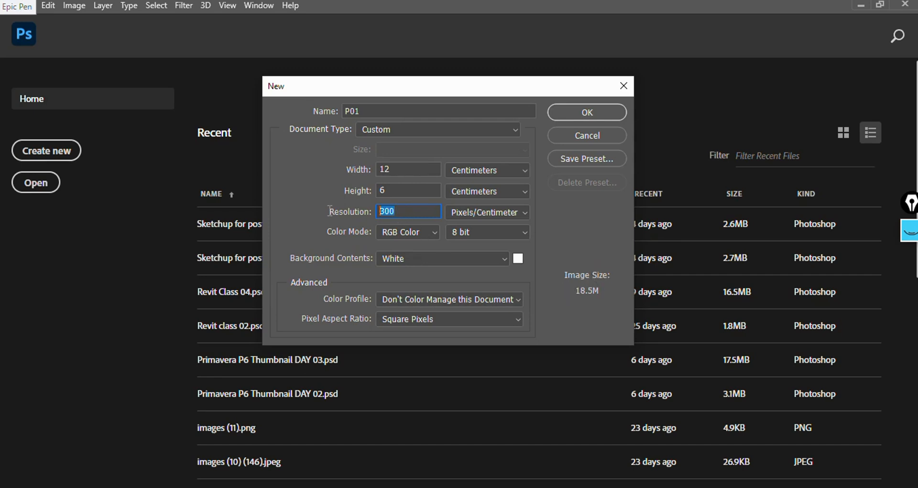
pyautogui.write('200')
# - Set the colour mode to RGB Color at 16 bit
pyautogui.click(392, 234)
pyautogui.click(391, 233)
pyautogui.click(507, 232)
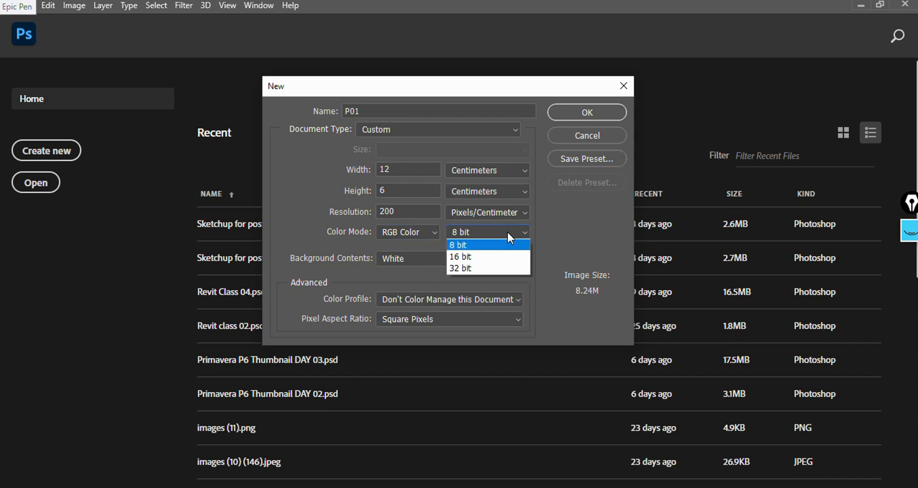
pyautogui.click(484, 267)
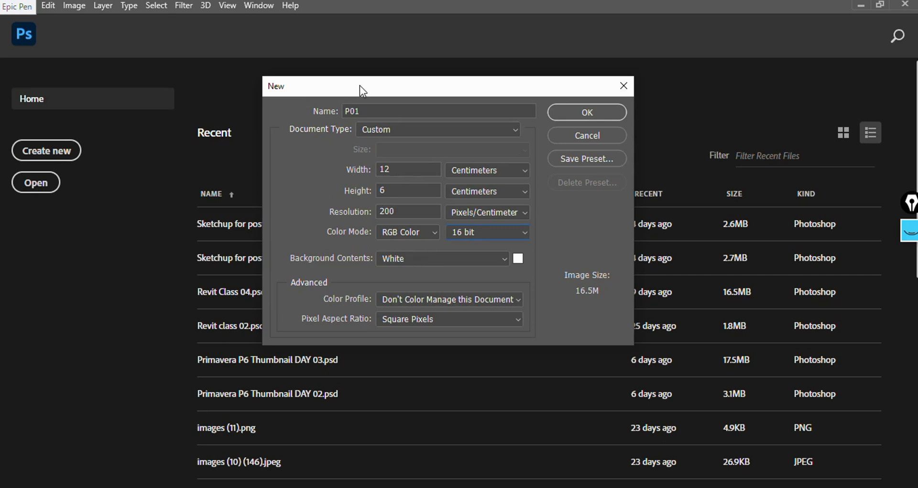
pyautogui.moveTo(386, 89)
pyautogui.mouseDown()
pyautogui.moveTo(453, 92)
pyautogui.moveTo(372, 82)
pyautogui.mouseUp()
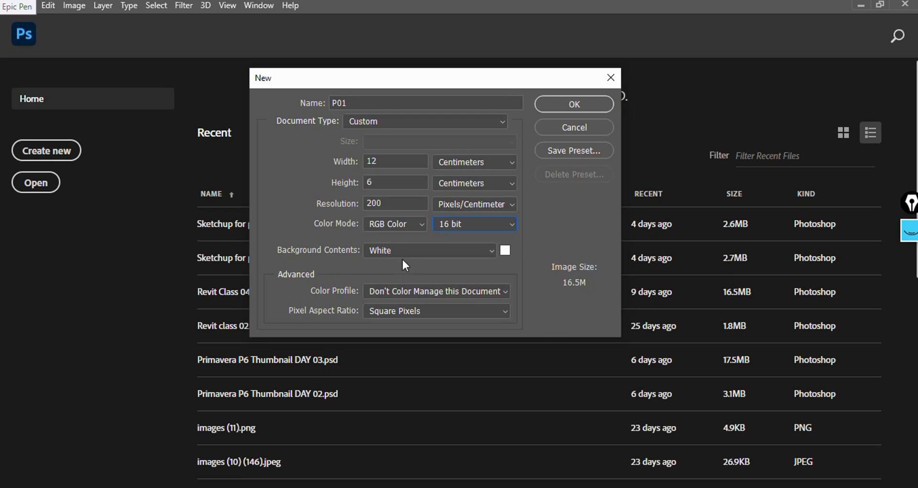
# - Create the document with White background contents
pyautogui.click(504, 251)
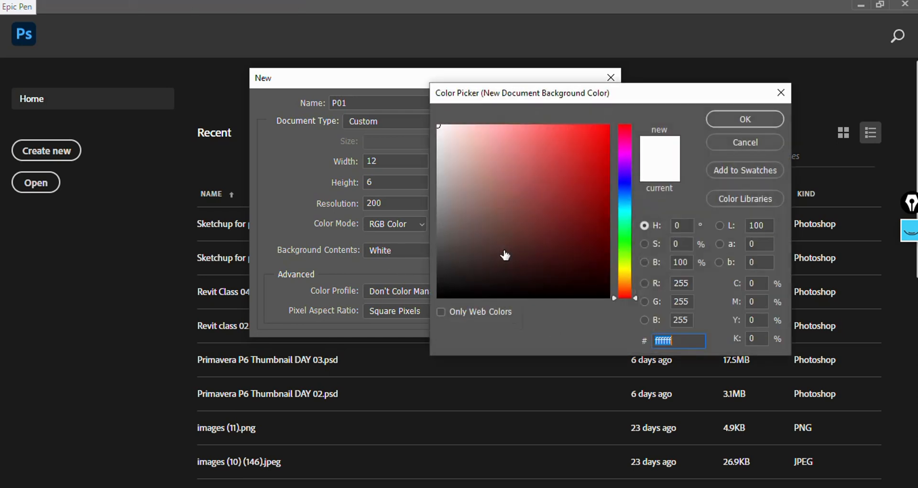
pyautogui.moveTo(624, 97); pyautogui.dragTo(723, 71)
pyautogui.moveTo(728, 168)
pyautogui.mouseDown()
pyautogui.moveTo(731, 235)
pyautogui.moveTo(728, 164)
pyautogui.mouseUp()
pyautogui.moveTo(729, 134); pyautogui.dragTo(728, 120)
pyautogui.click(840, 125)
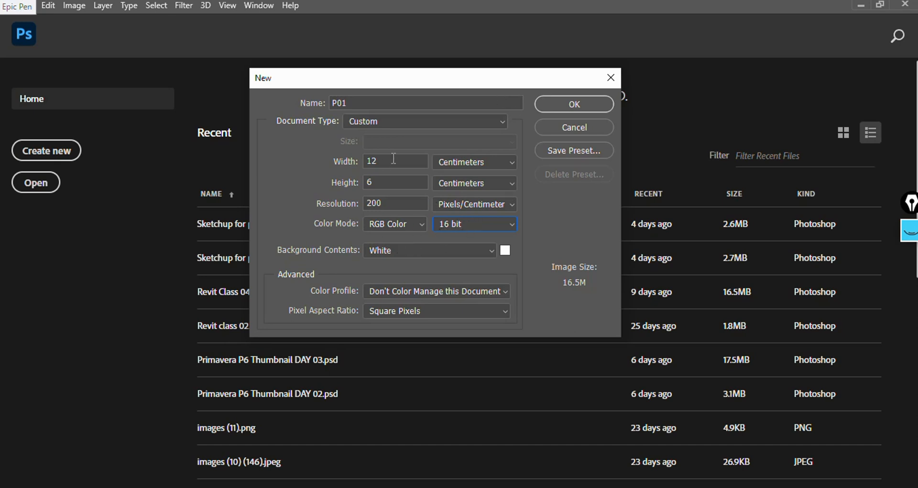
pyautogui.click(567, 108)
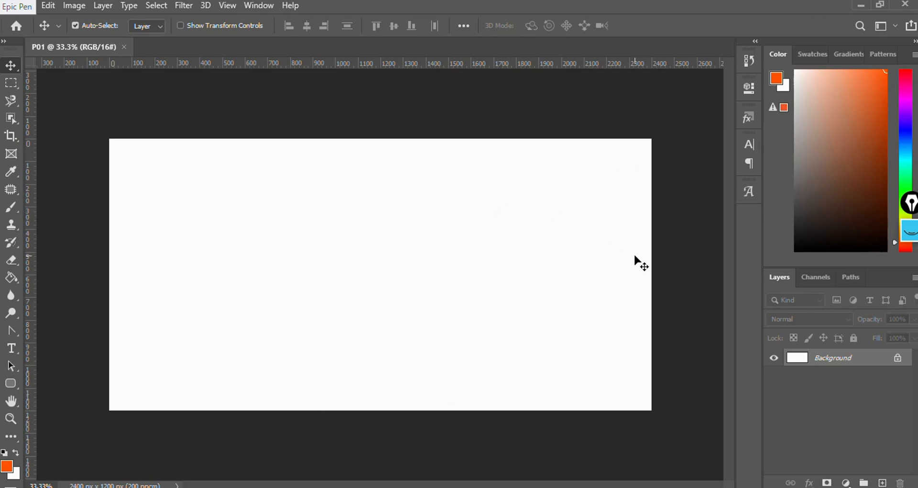
pyautogui.click(911, 232)
pyautogui.moveTo(912, 275)
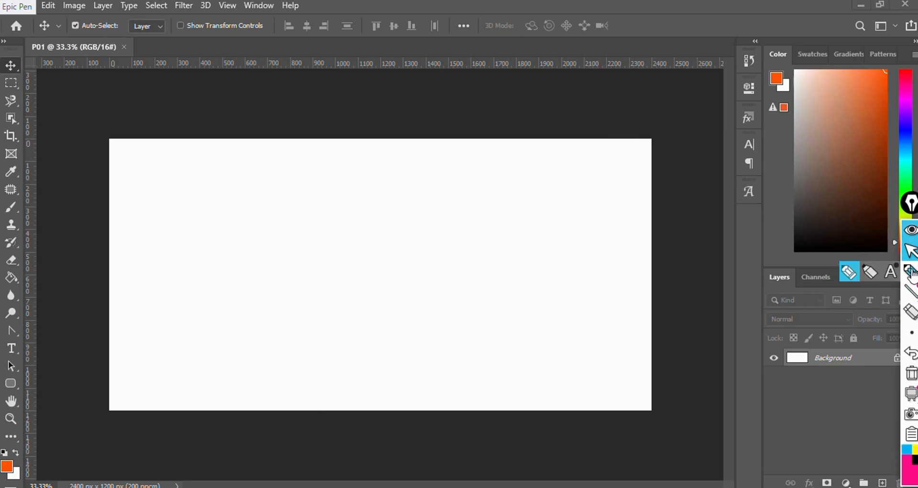
pyautogui.click(849, 271)
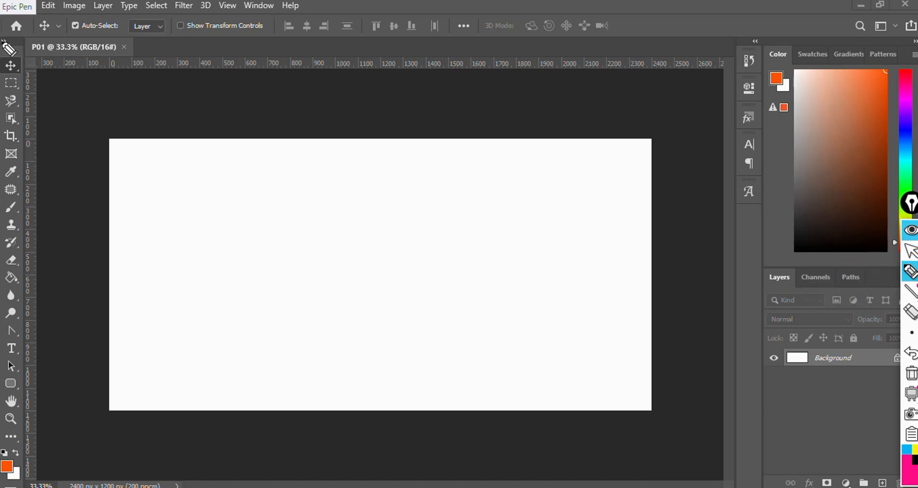
pyautogui.moveTo(2, 42)
pyautogui.mouseDown()
pyautogui.moveTo(30, 58)
pyautogui.moveTo(28, 269)
pyautogui.moveTo(42, 408)
pyautogui.moveTo(41, 472)
pyautogui.moveTo(14, 485)
pyautogui.moveTo(2, 481)
pyautogui.moveTo(4, 48)
pyautogui.mouseUp()
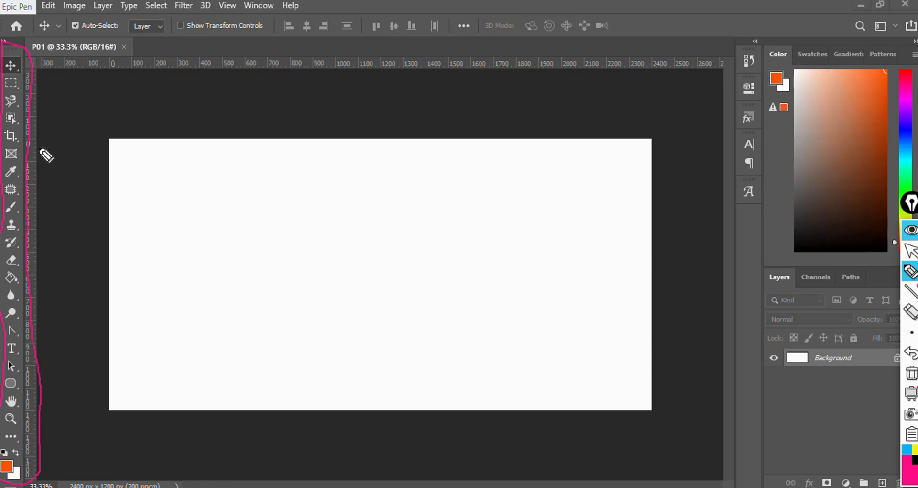
pyautogui.moveTo(5, 17)
pyautogui.mouseDown()
pyautogui.moveTo(8, 42)
pyautogui.moveTo(150, 55)
pyautogui.moveTo(637, 53)
pyautogui.moveTo(657, 34)
pyautogui.moveTo(628, 19)
pyautogui.moveTo(537, 10)
pyautogui.moveTo(10, 14)
pyautogui.mouseUp()
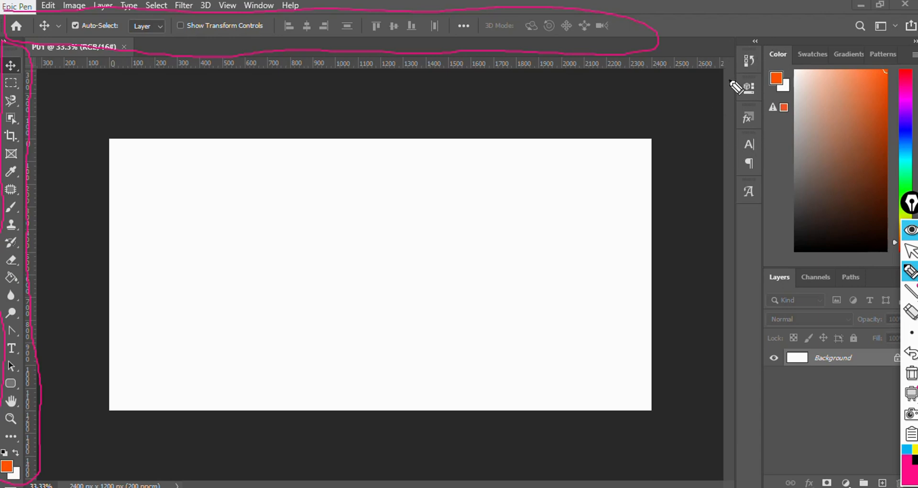
pyautogui.moveTo(735, 48)
pyautogui.mouseDown()
pyautogui.moveTo(740, 211)
pyautogui.moveTo(760, 207)
pyautogui.moveTo(768, 173)
pyautogui.moveTo(741, 50)
pyautogui.mouseUp()
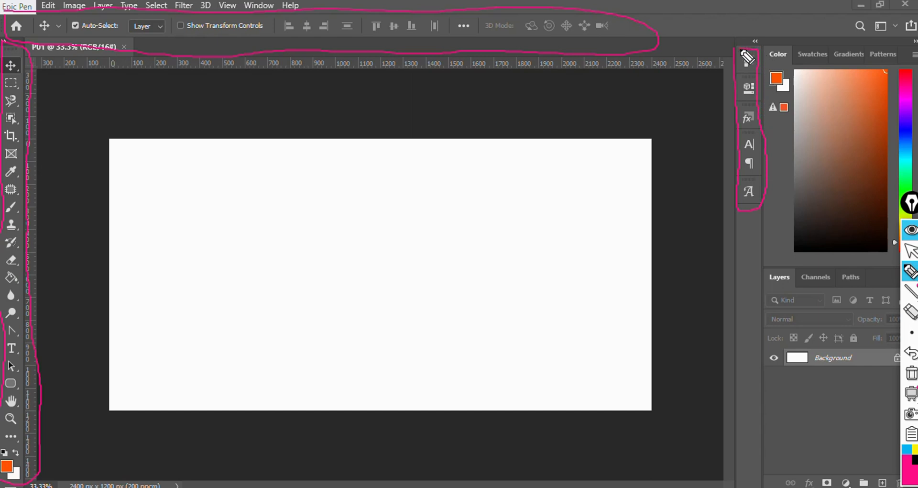
pyautogui.moveTo(759, 264)
pyautogui.mouseDown()
pyautogui.moveTo(751, 452)
pyautogui.moveTo(759, 486)
pyautogui.moveTo(798, 484)
pyautogui.mouseUp()
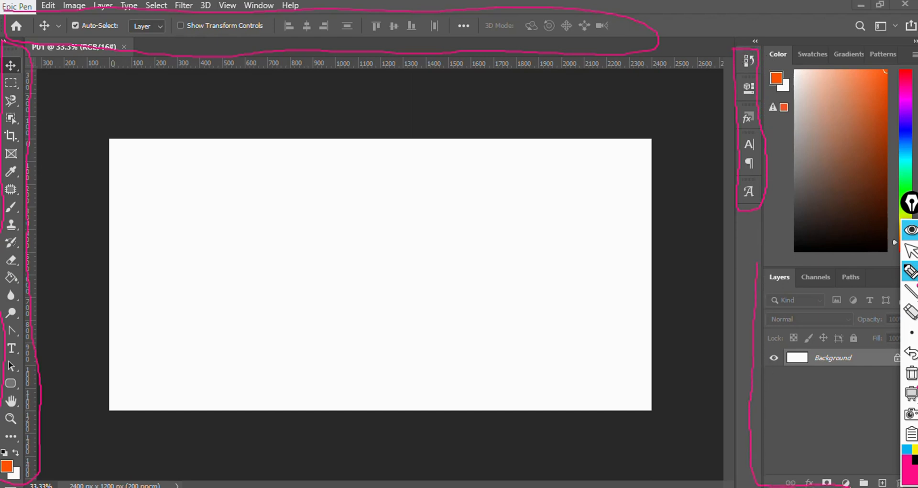
pyautogui.moveTo(900, 290)
pyautogui.mouseDown()
pyautogui.moveTo(871, 272)
pyautogui.moveTo(759, 266)
pyautogui.mouseUp()
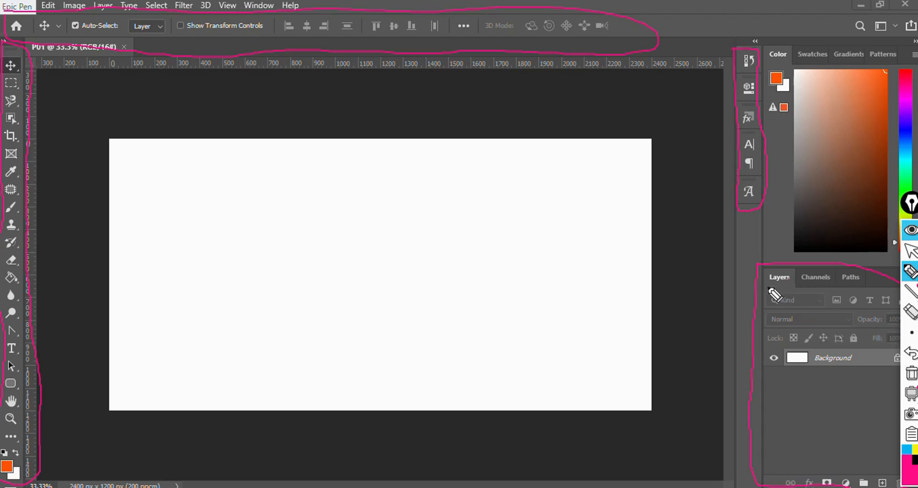
pyautogui.moveTo(768, 285); pyautogui.dragTo(864, 284)
pyautogui.moveTo(115, 136)
pyautogui.mouseDown()
pyautogui.moveTo(124, 412)
pyautogui.moveTo(584, 413)
pyautogui.moveTo(631, 403)
pyautogui.moveTo(602, 154)
pyautogui.moveTo(546, 143)
pyautogui.moveTo(274, 131)
pyautogui.moveTo(119, 139)
pyautogui.mouseUp()
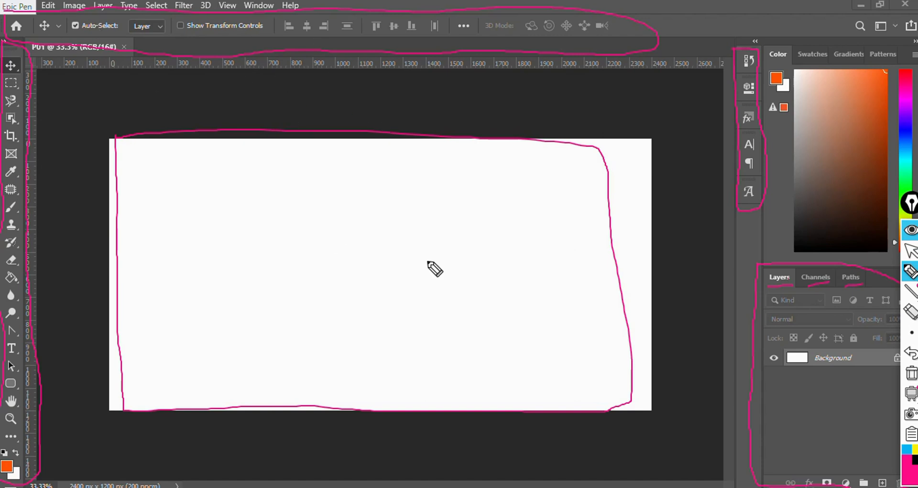
pyautogui.hotkey('ctrl', 'shift', '7')
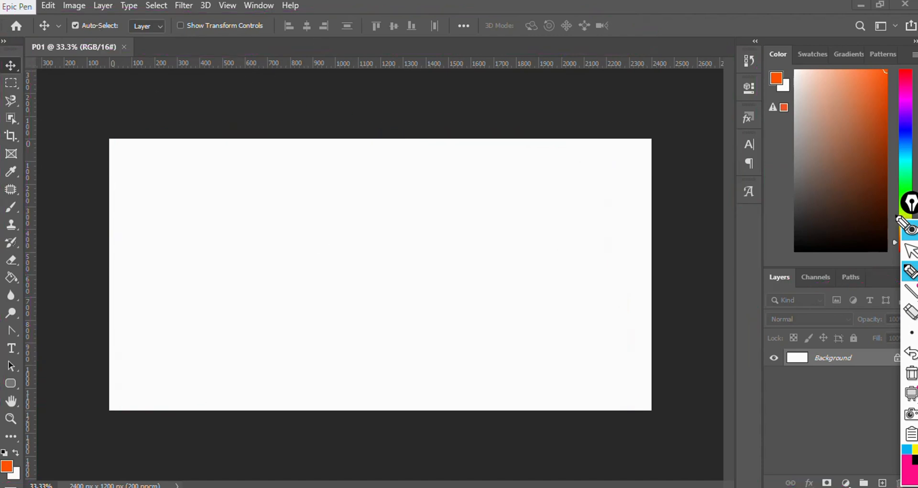
pyautogui.click(911, 231)
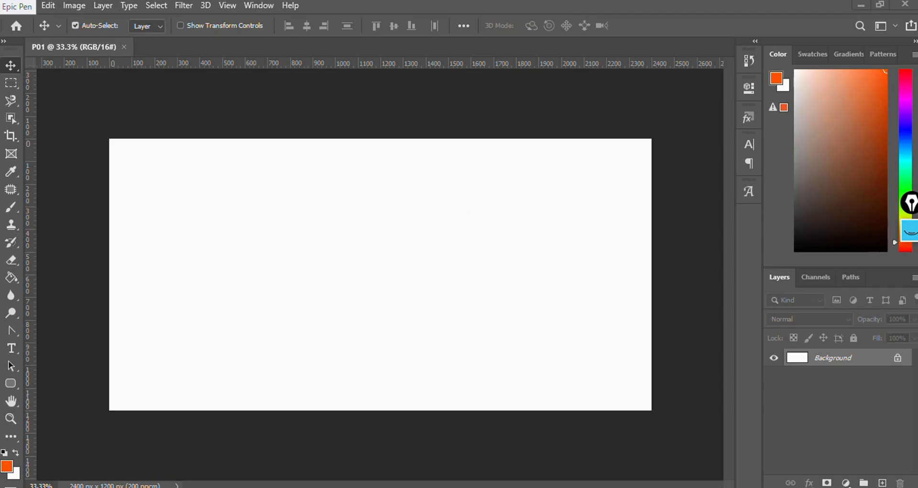
# - Switch to PowerPoint to review the Photoshop tools panel overview slides, and return to Photoshop
pyautogui.hotkey('alt', 'Tab')
pyautogui.click(88, 223)
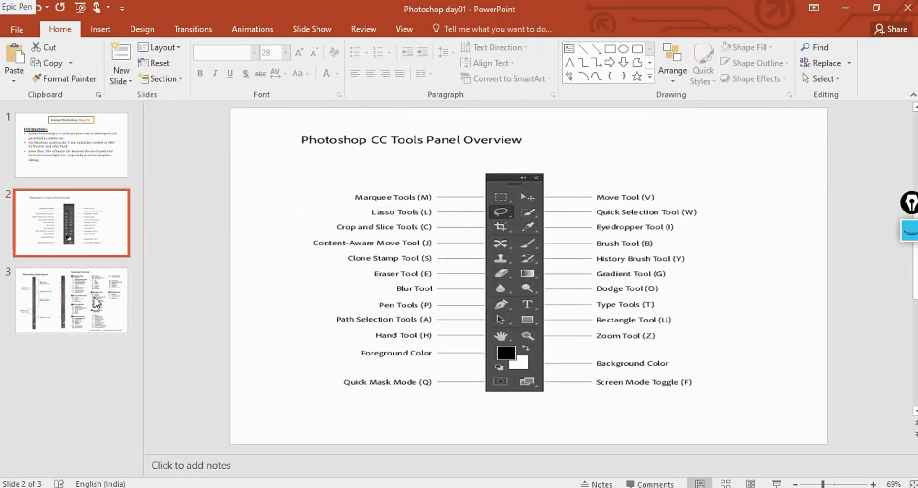
pyautogui.click(94, 297)
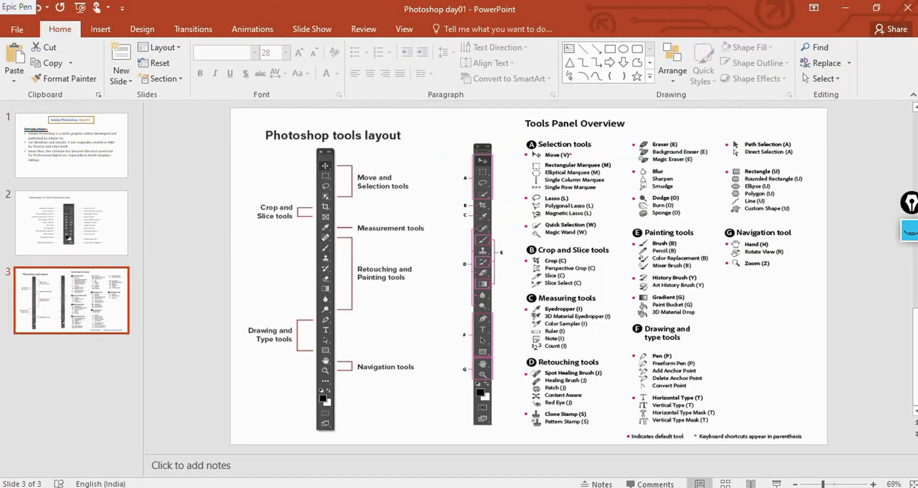
pyautogui.click(776, 483)
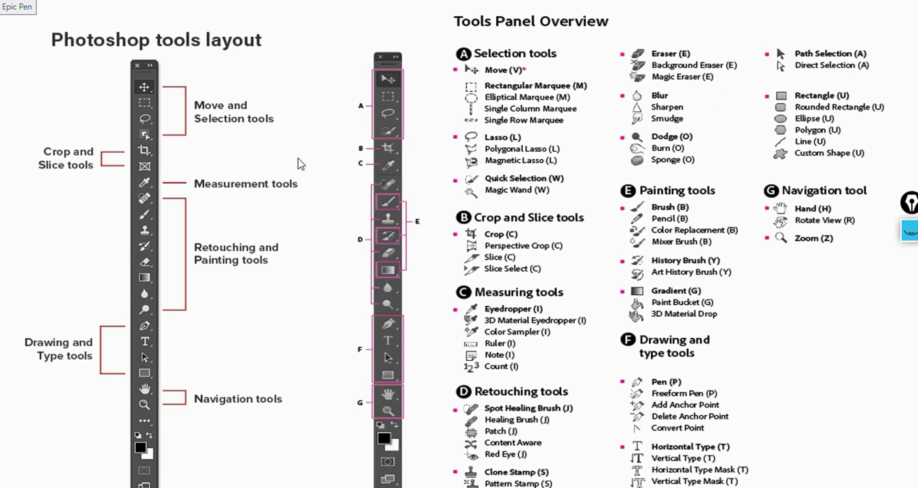
pyautogui.hotkey('alt', 'Tab')
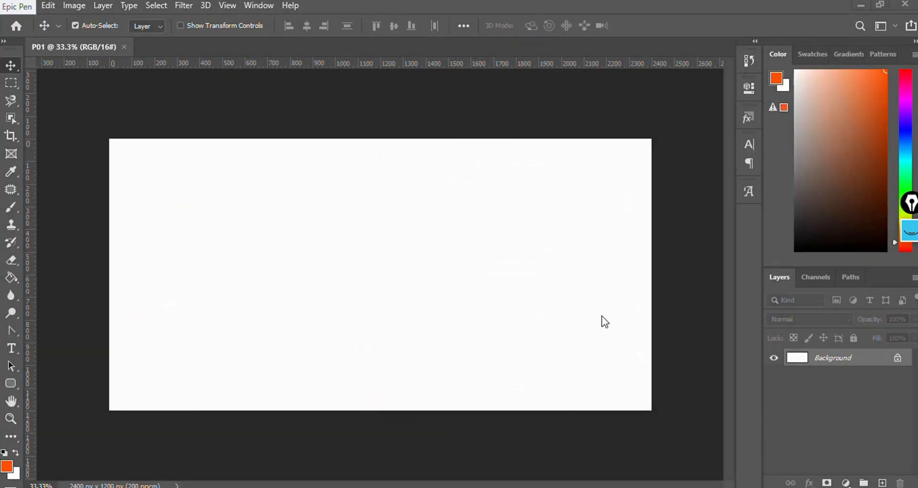
# - Select the Rectangular Marquee tool and show its group of marquee tool variants
pyautogui.click(12, 85)
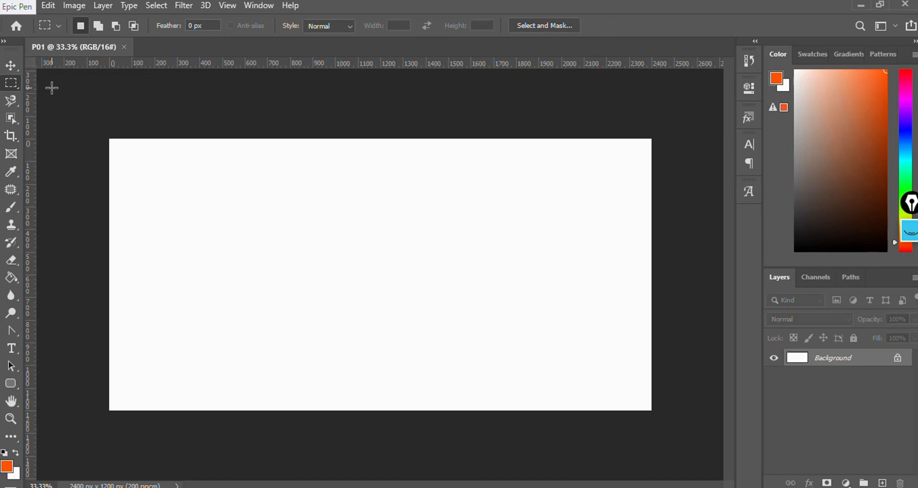
pyautogui.rightClick(14, 82)
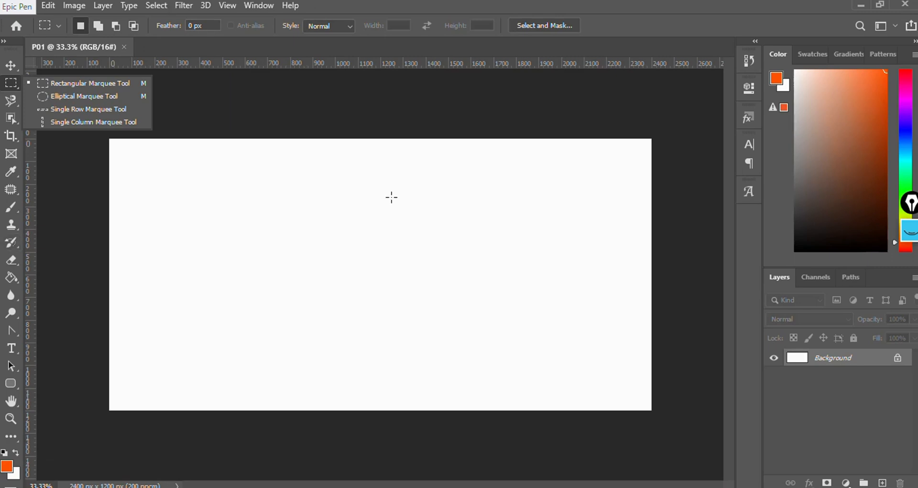
# - Unlock the Background layer so it becomes a normal layer
pyautogui.click(664, 487)
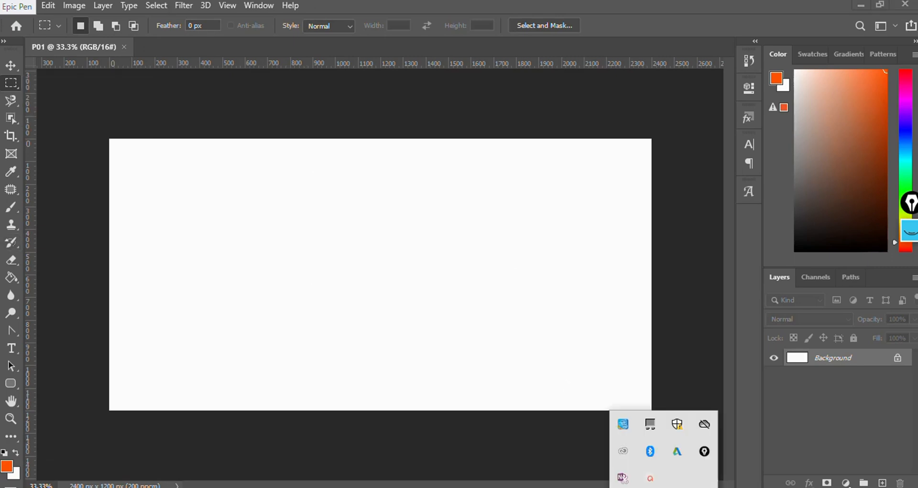
pyautogui.click(651, 477)
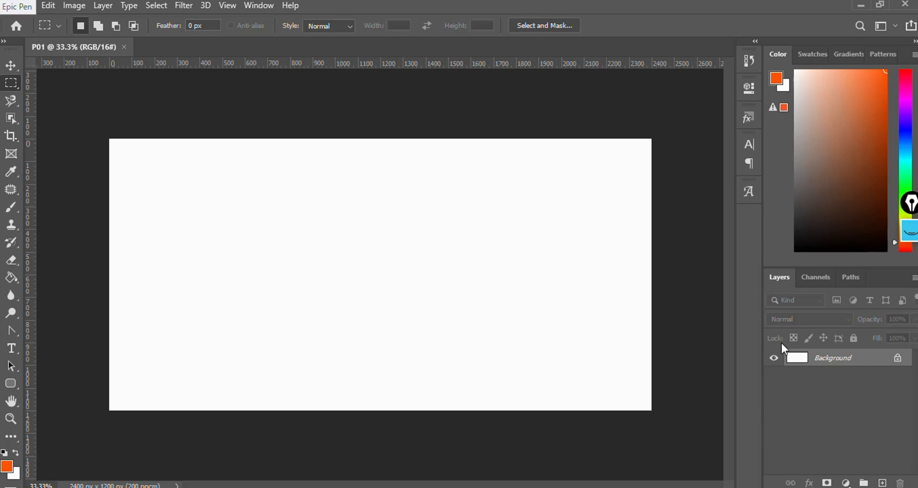
pyautogui.click(897, 359)
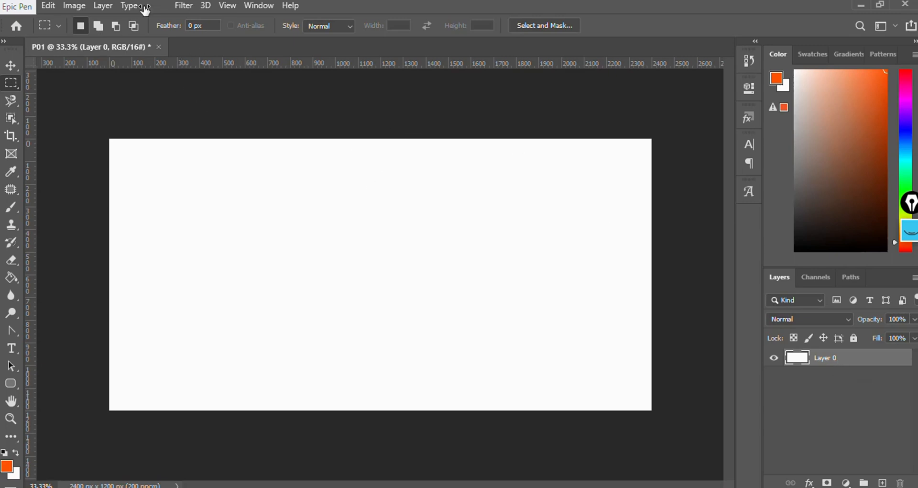
# - Open the image 19d2ca14-57ff-4b67-bd2e-dc379513419a from the Desktop
pyautogui.click(23, 8)
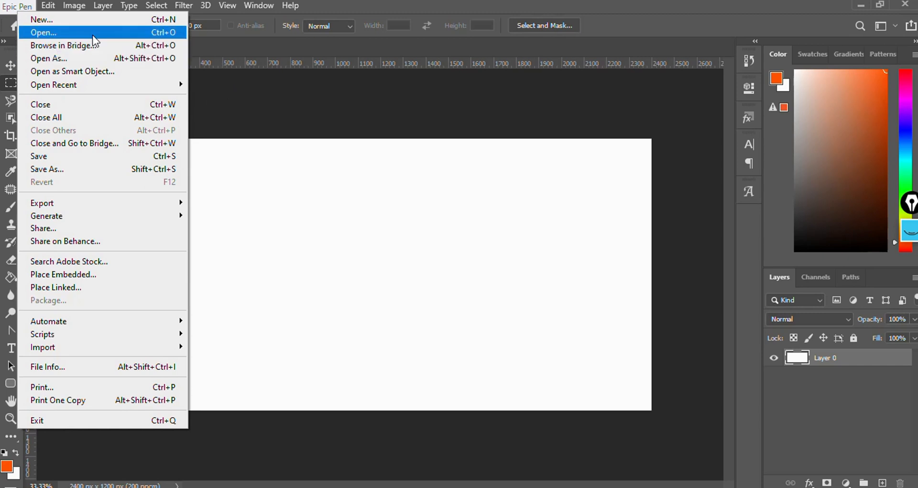
pyautogui.press('Escape')
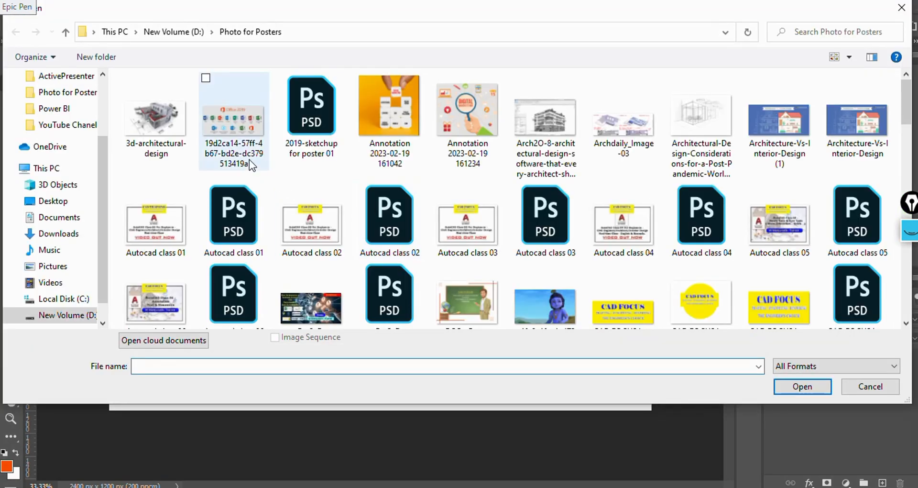
pyautogui.click(62, 202)
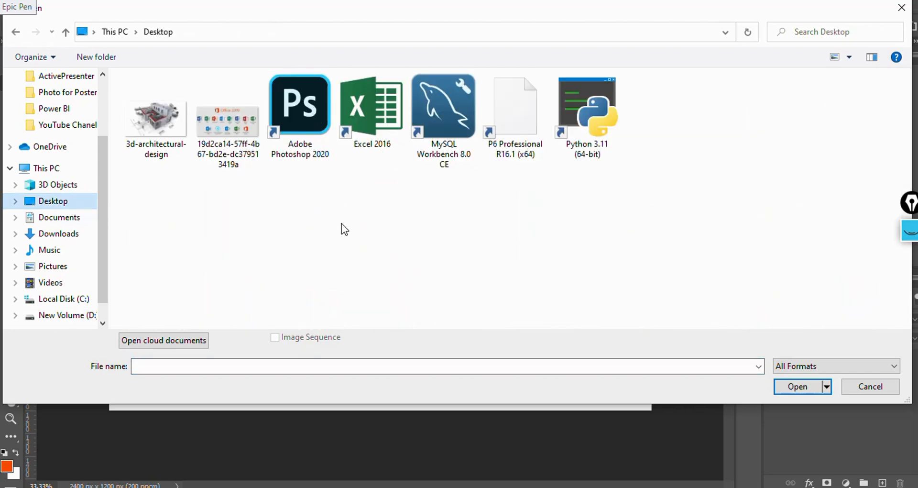
pyautogui.click(238, 128)
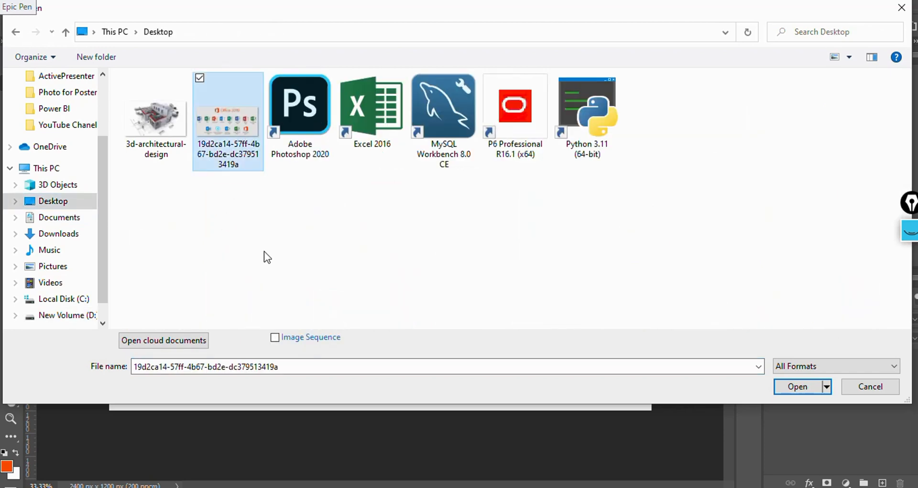
pyautogui.click(794, 389)
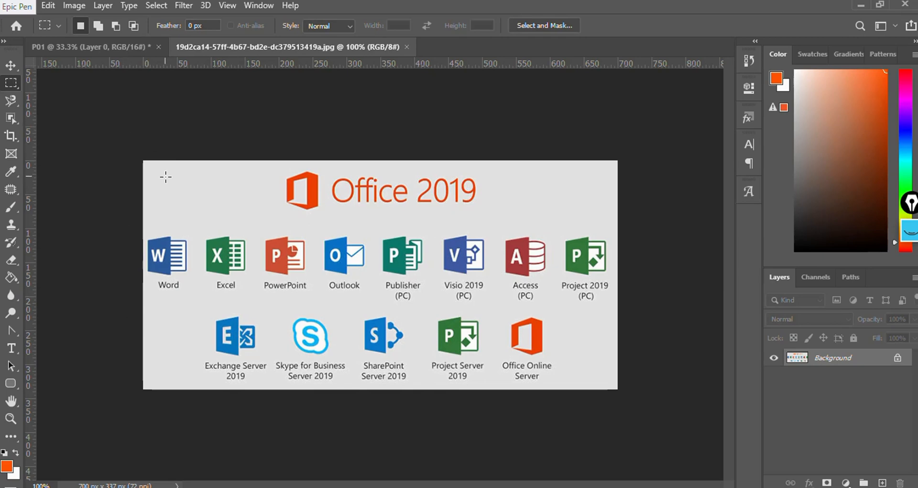
# - Select the entire Office 2019 image with the Rectangular Marquee tool
pyautogui.click(119, 48)
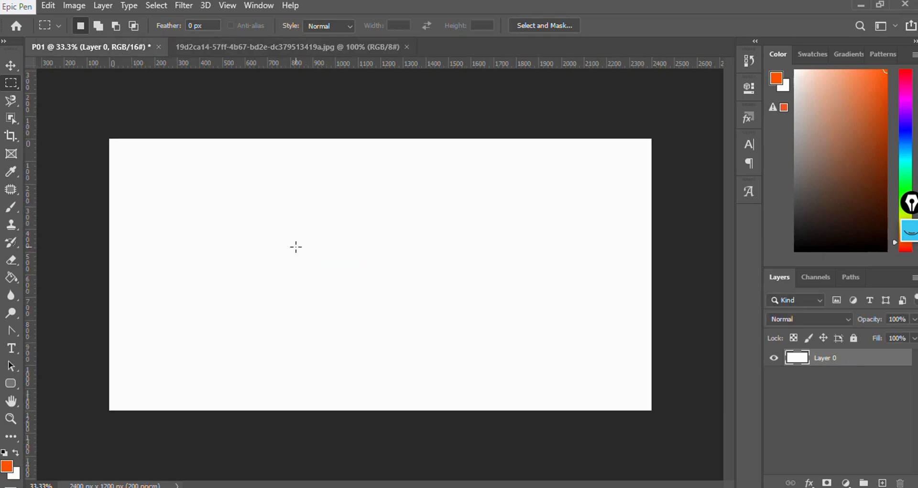
pyautogui.click(251, 45)
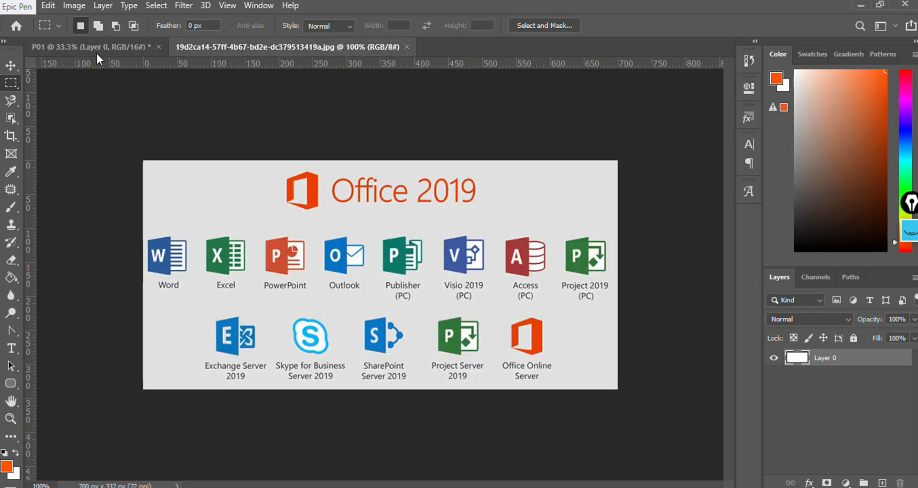
pyautogui.rightClick(12, 85)
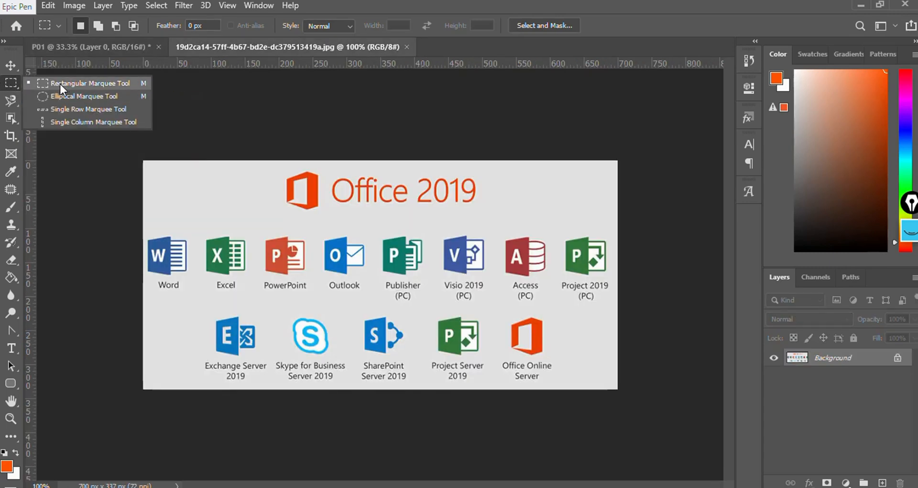
pyautogui.click(60, 84)
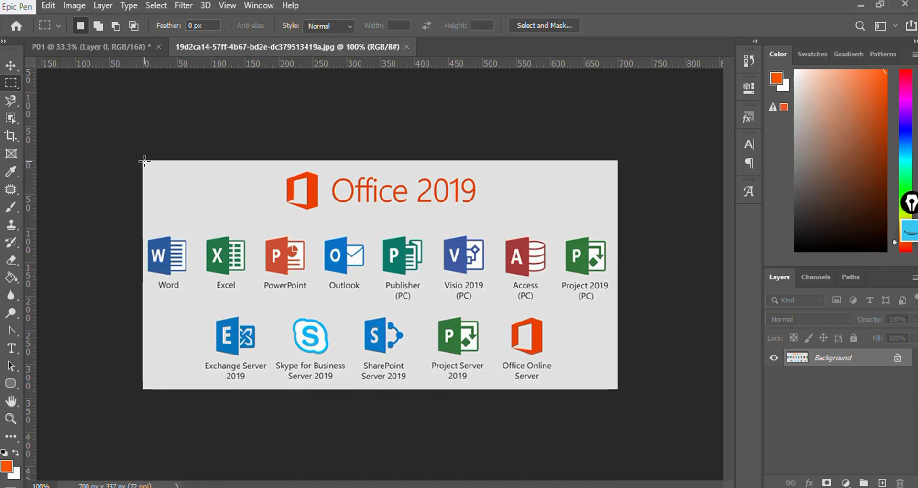
pyautogui.moveTo(145, 161); pyautogui.dragTo(619, 387)
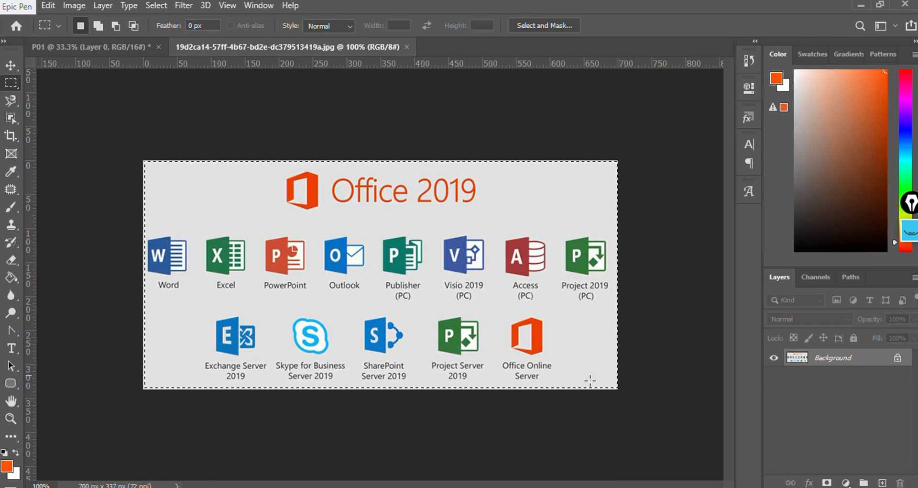
# - Paste the copied image into document P01 as a new layer using the Move tool
pyautogui.click(84, 47)
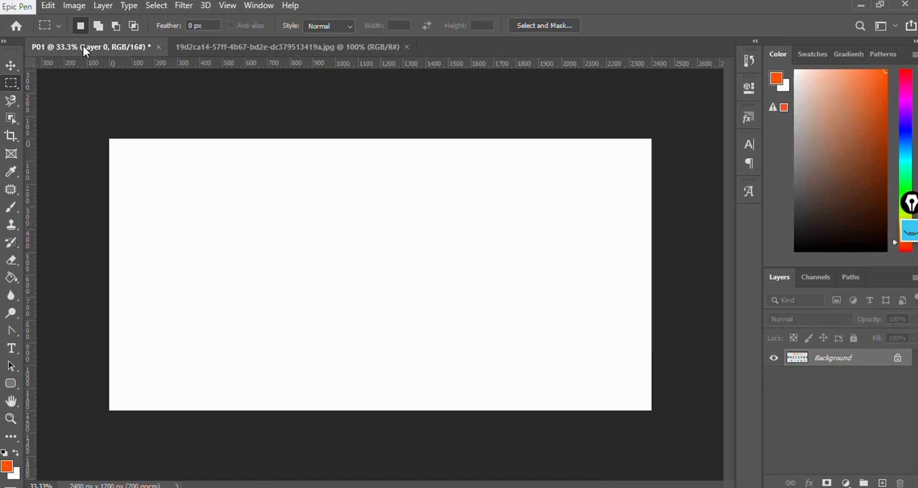
pyautogui.click(10, 67)
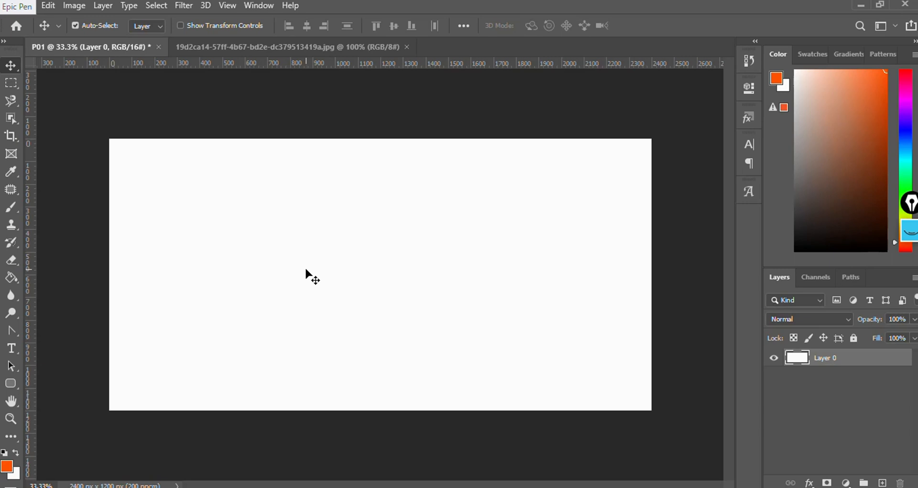
pyautogui.press('ctrl')
pyautogui.hotkey('ctrl', 'v')
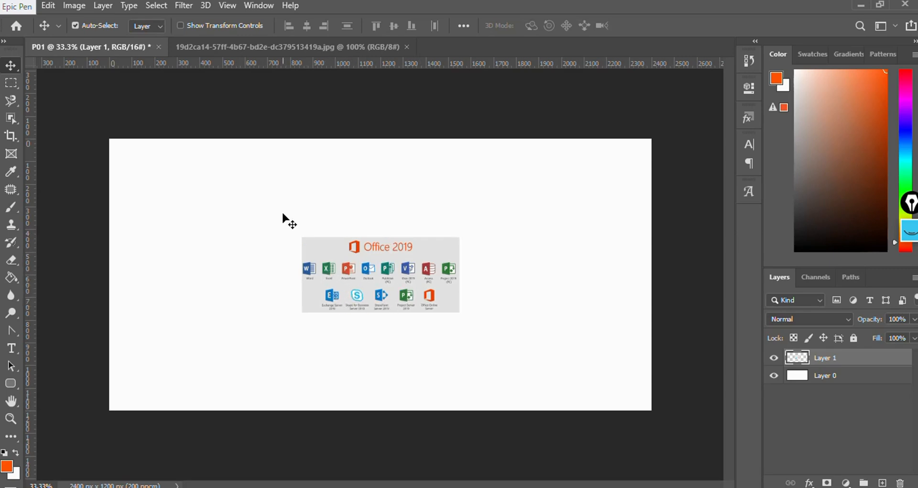
# - Deselect the Office 2019 image, then reselect it entirely with the Rectangular Marquee tool
pyautogui.click(271, 45)
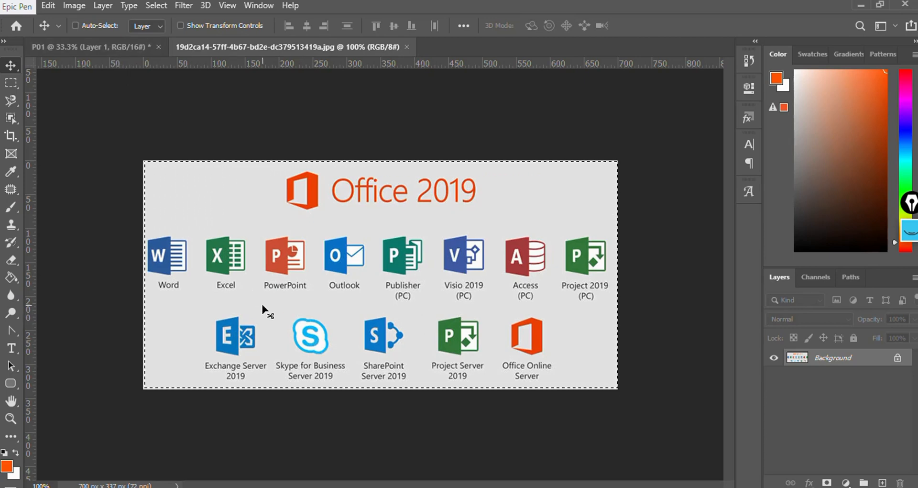
pyautogui.hotkey('ctrl', 'd')
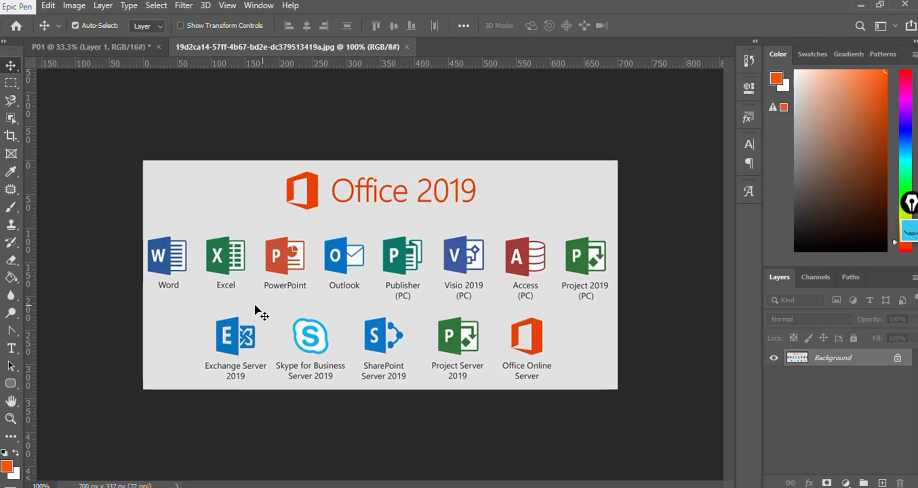
pyautogui.click(11, 83)
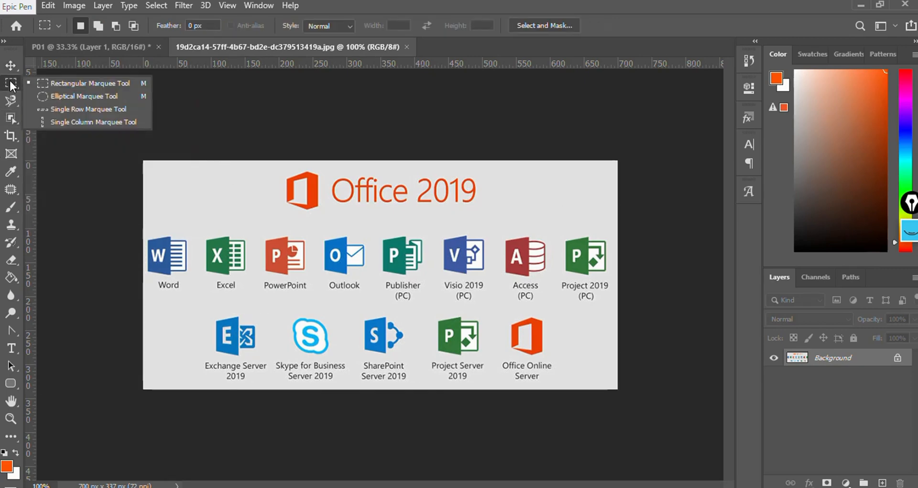
pyautogui.click(77, 84)
pyautogui.moveTo(141, 156); pyautogui.dragTo(621, 389)
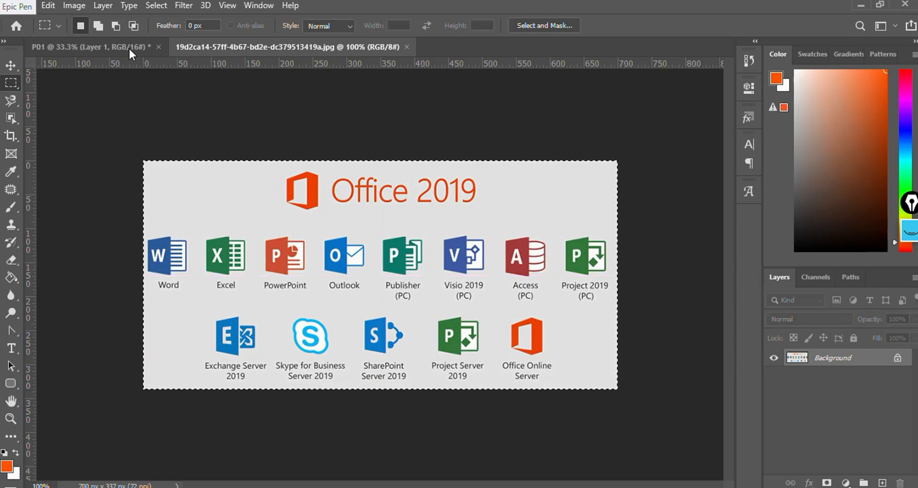
# - In P01, select Layer 0 with the Move tool, add a new empty layer above it, and delete it
pyautogui.click(94, 44)
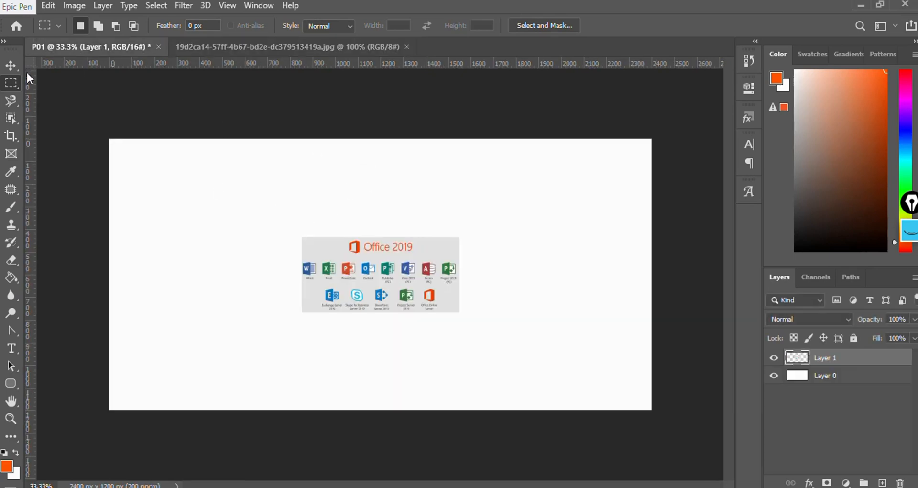
pyautogui.click(12, 64)
pyautogui.click(177, 174)
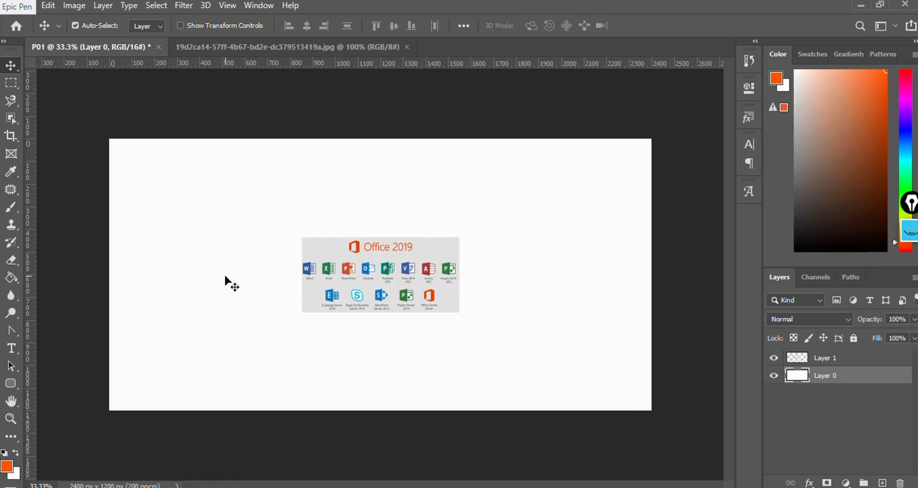
pyautogui.press('ctrl')
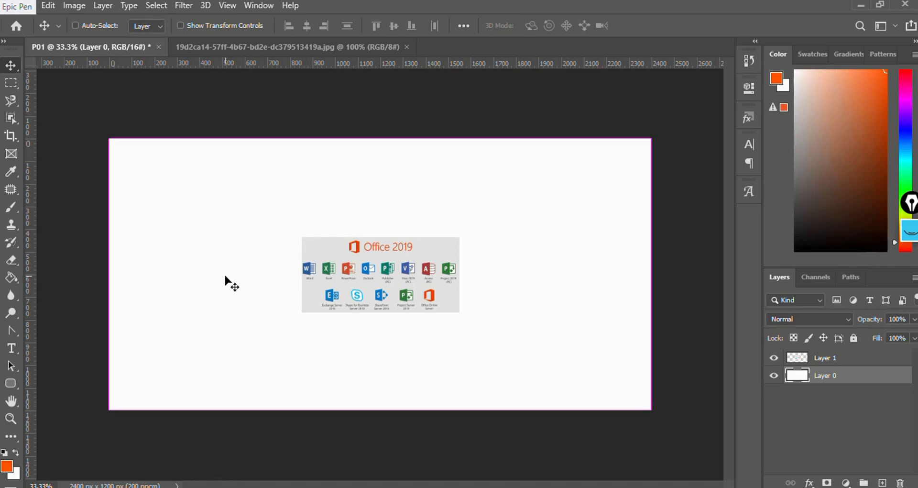
pyautogui.hotkey('ctrl', 'shift', 'alt', 'n')
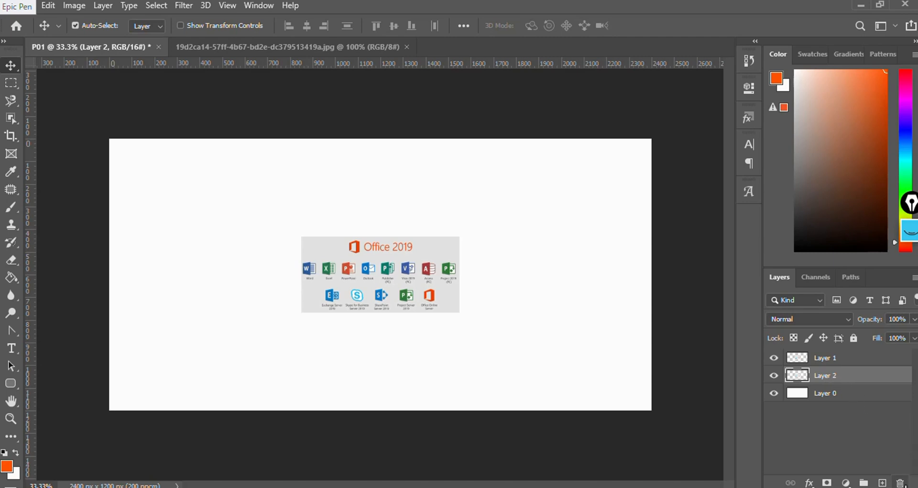
pyautogui.click(901, 481)
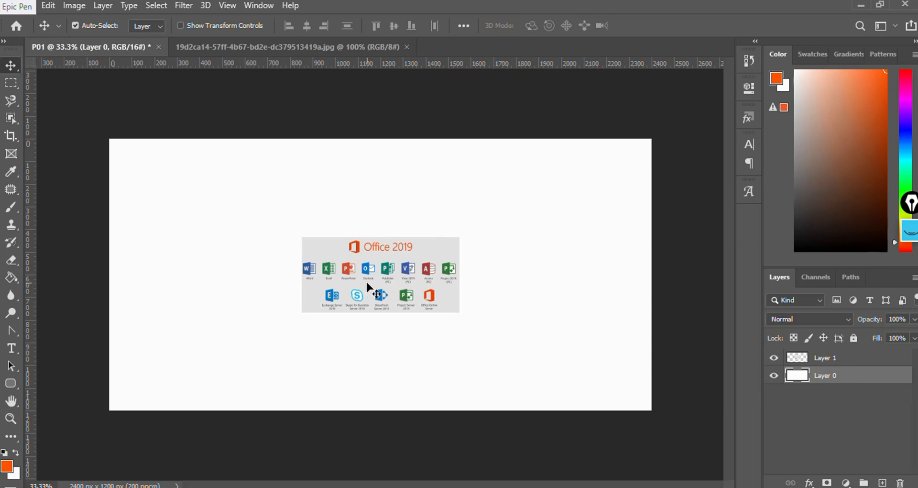
# - Select the pasted Office image layer and zoom in and out to inspect it on the canvas
pyautogui.click(378, 285)
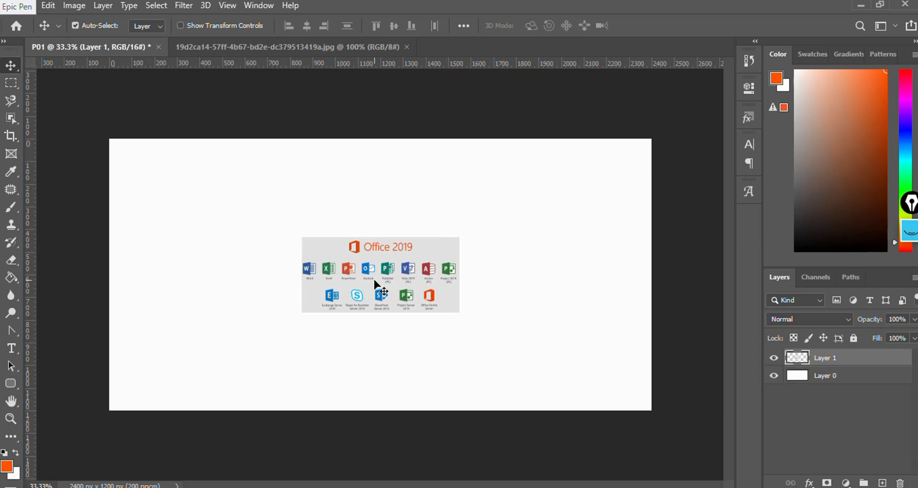
pyautogui.scroll(4, 374, 281)
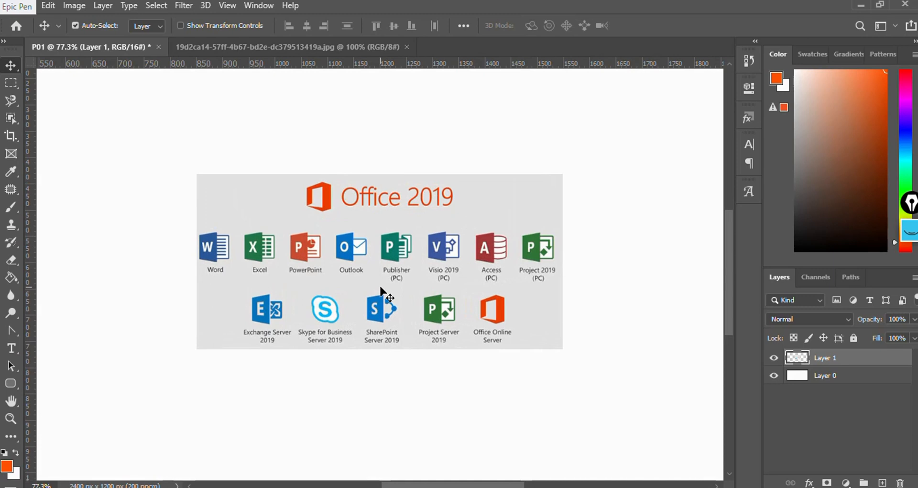
pyautogui.scroll(-5, 381, 288)
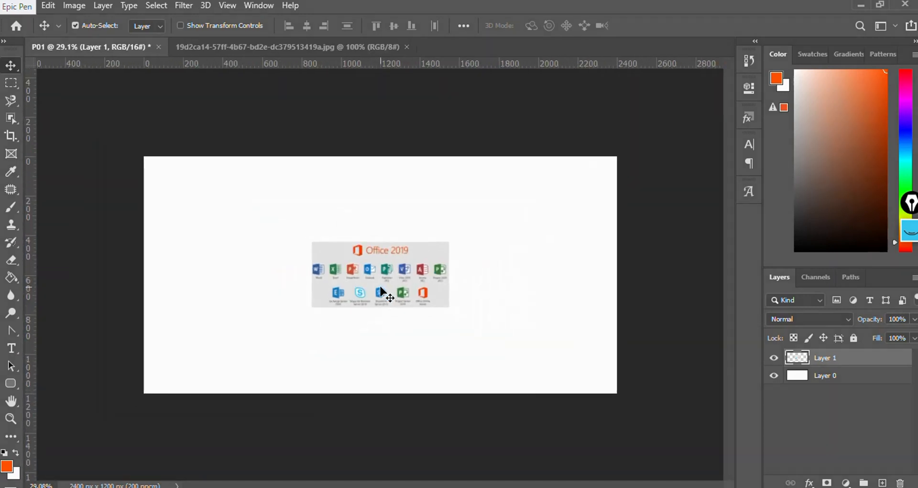
pyautogui.scroll(1, 382, 290)
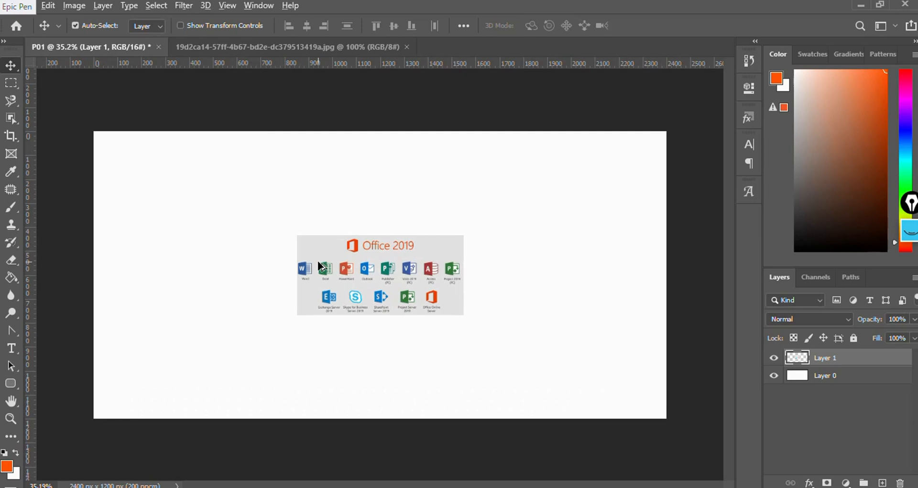
pyautogui.scroll(5, 320, 266)
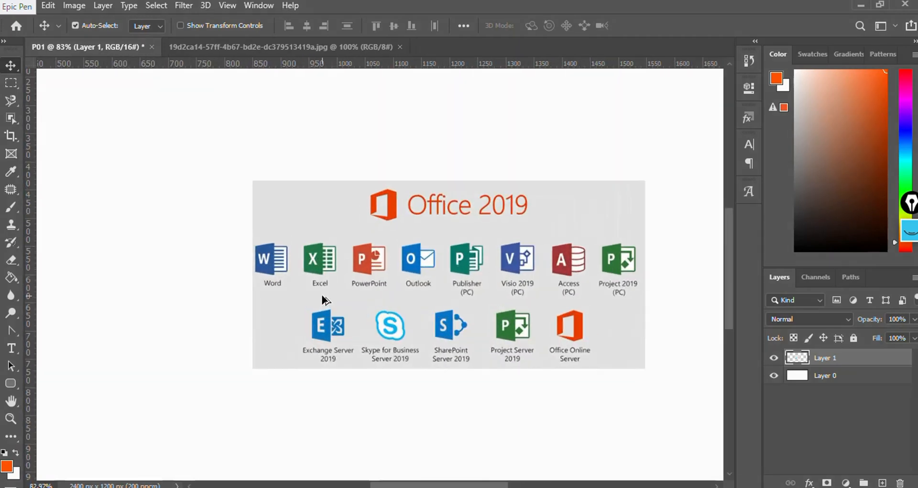
pyautogui.scroll(-5, 322, 298)
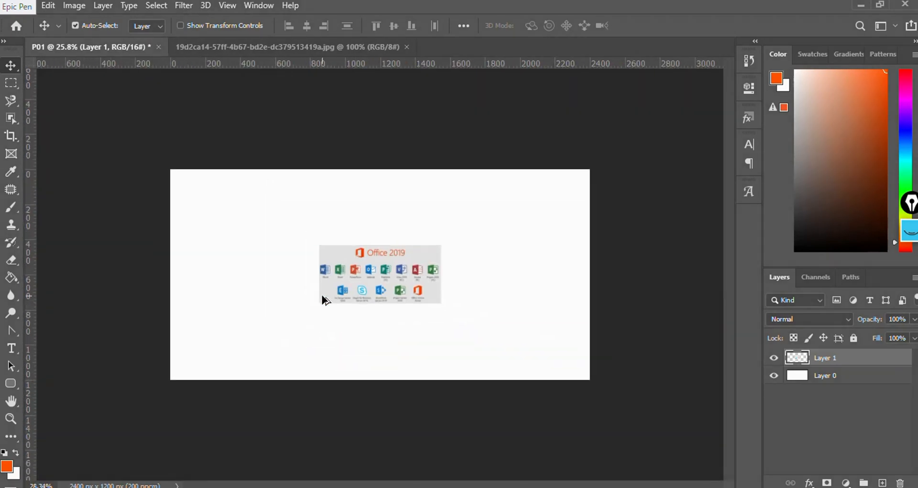
pyautogui.scroll(2, 321, 295)
pyautogui.scroll(-1, 321, 294)
pyautogui.scroll(1, 321, 294)
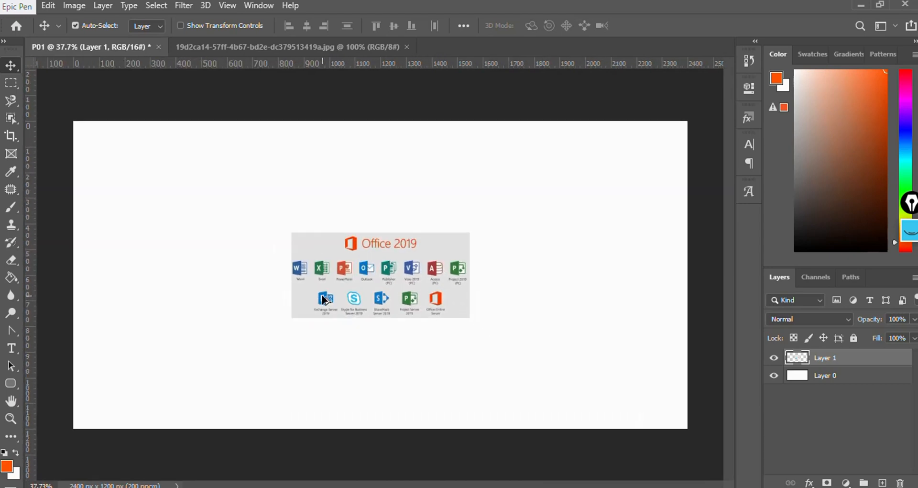
# - Delete the pasted Office image layer from P01 with the Move tool active
pyautogui.click(11, 82)
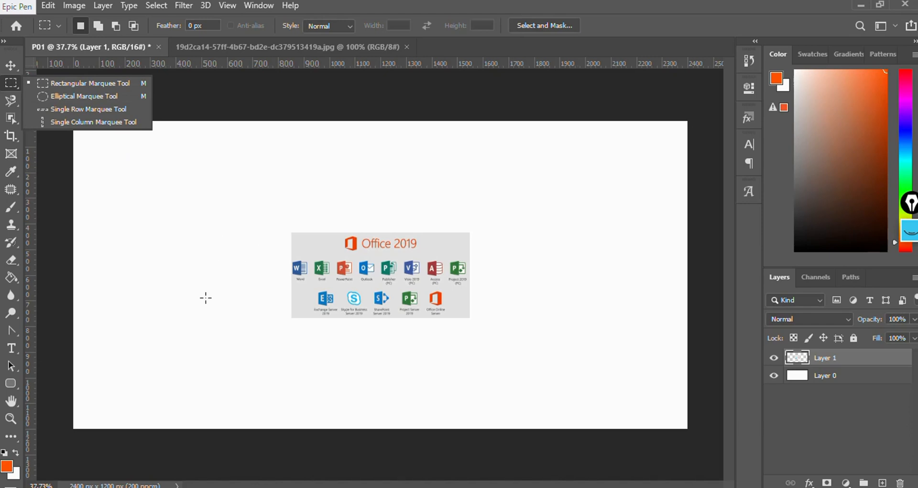
pyautogui.scroll(3, 205, 297)
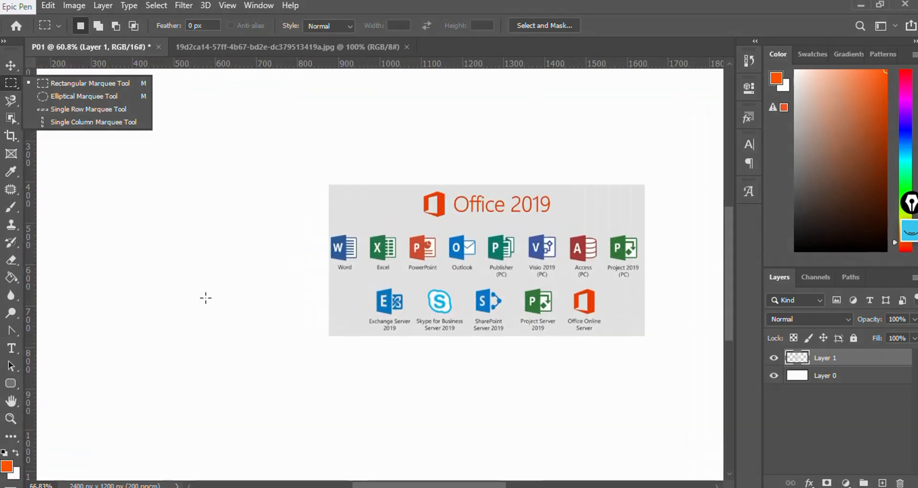
pyautogui.scroll(-2, 205, 297)
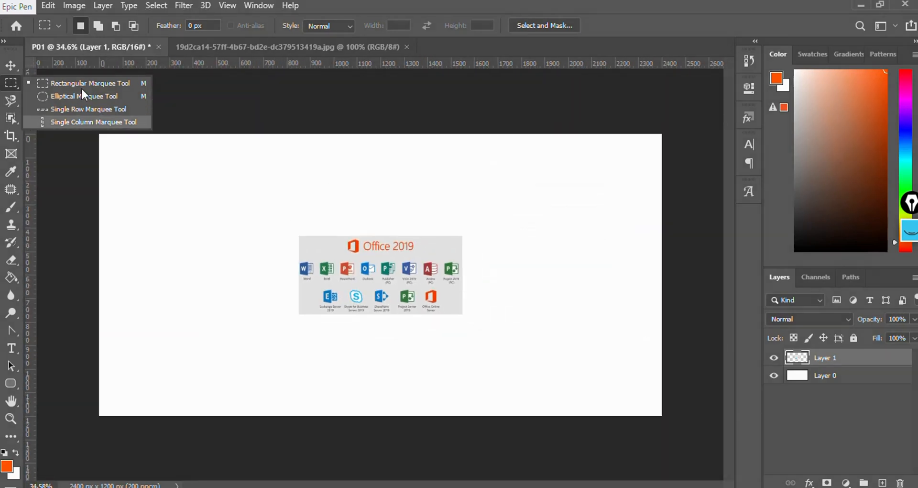
pyautogui.click(13, 61)
pyautogui.press('Delete')
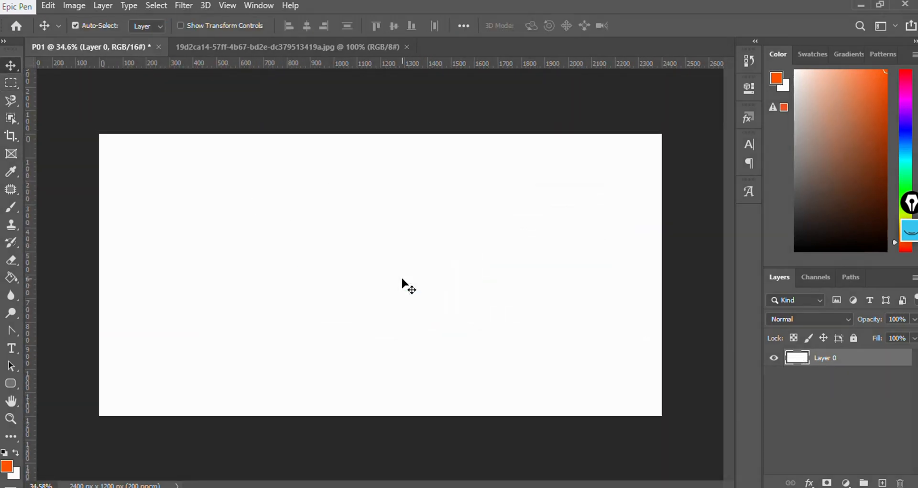
# - Deselect the Office 2019 image in its own document and show the marquee tool variants
pyautogui.click(286, 48)
pyautogui.hotkey('ctrl', 'd')
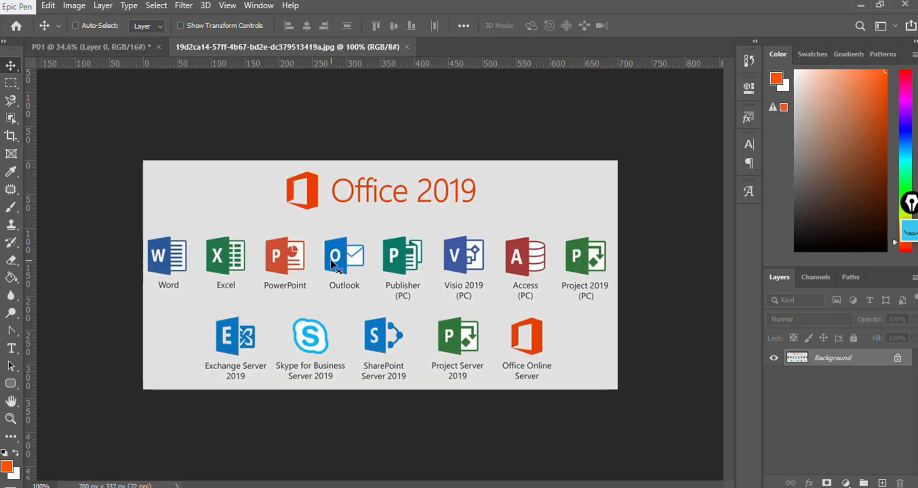
pyautogui.click(5, 83)
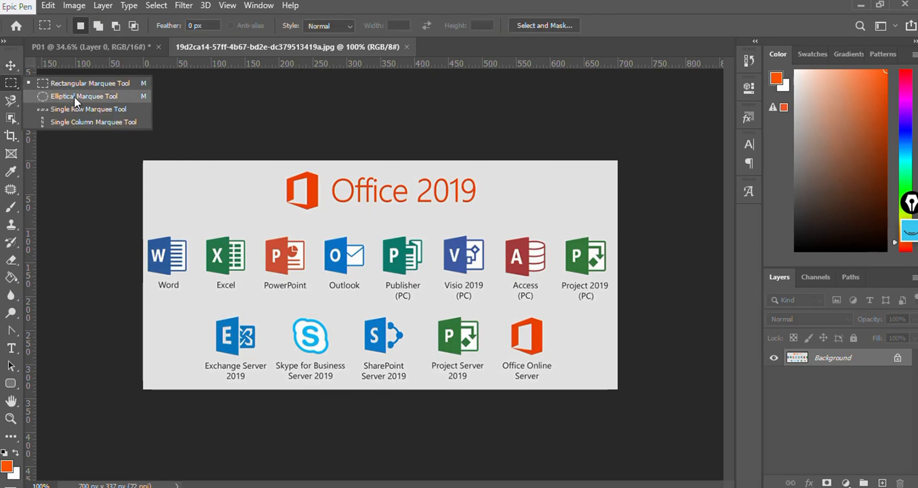
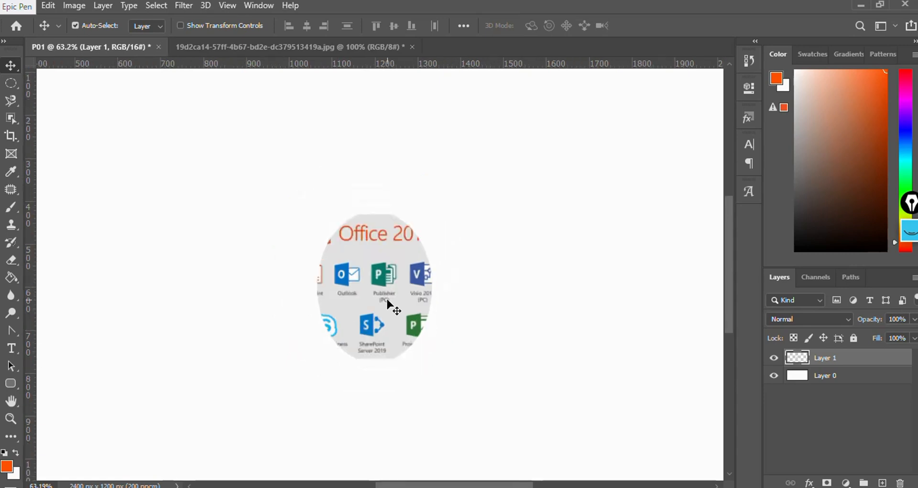
# - Delete the pasted oval image layer from P01 and switch to the Office 2019 image document
pyautogui.scroll(2, 388, 287)
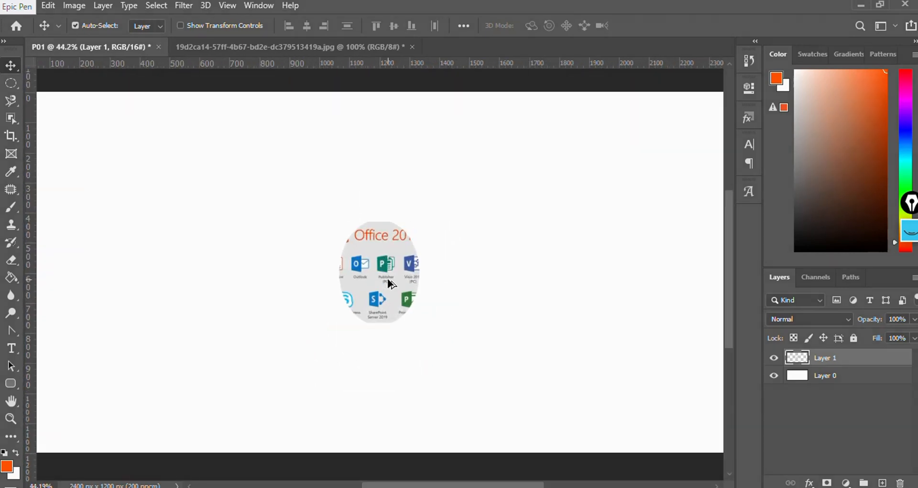
pyautogui.press('Delete')
pyautogui.click(288, 47)
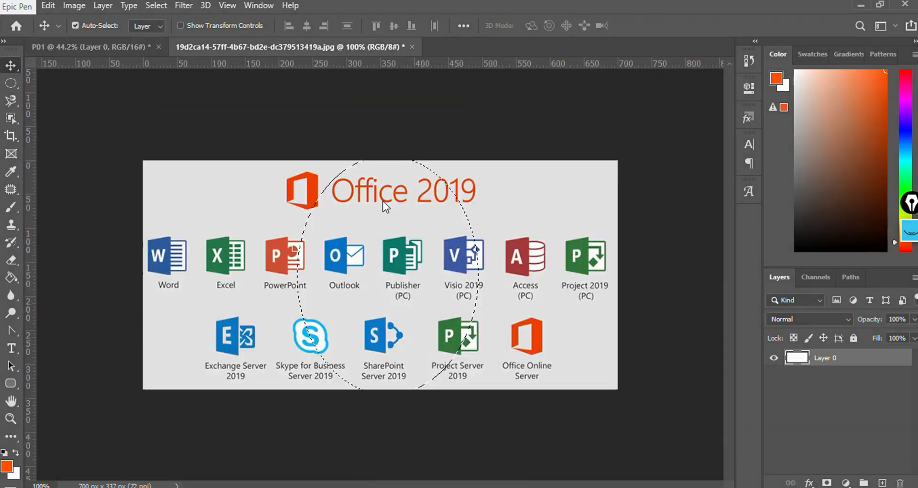
# - Deselect, then draw a circular selection with the Elliptical Marquee Tool over the central Office icons and reposition it
pyautogui.hotkey('ctrl', 'd')
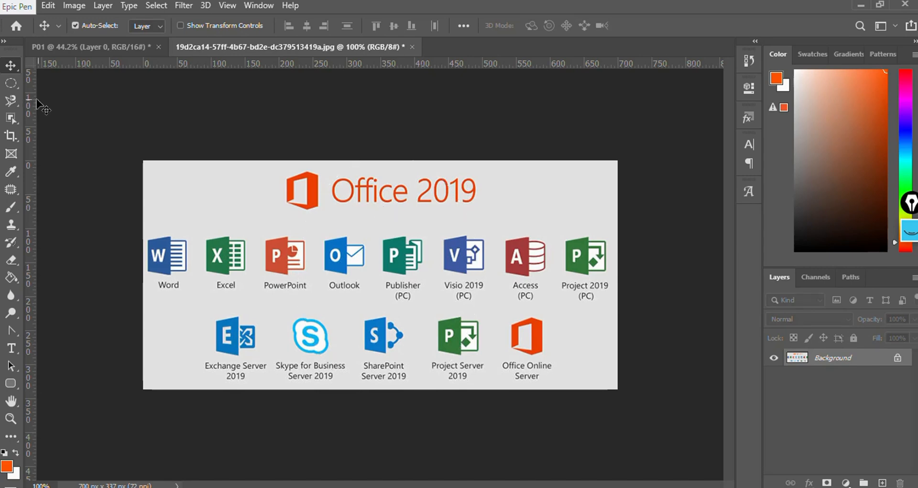
pyautogui.click(10, 83)
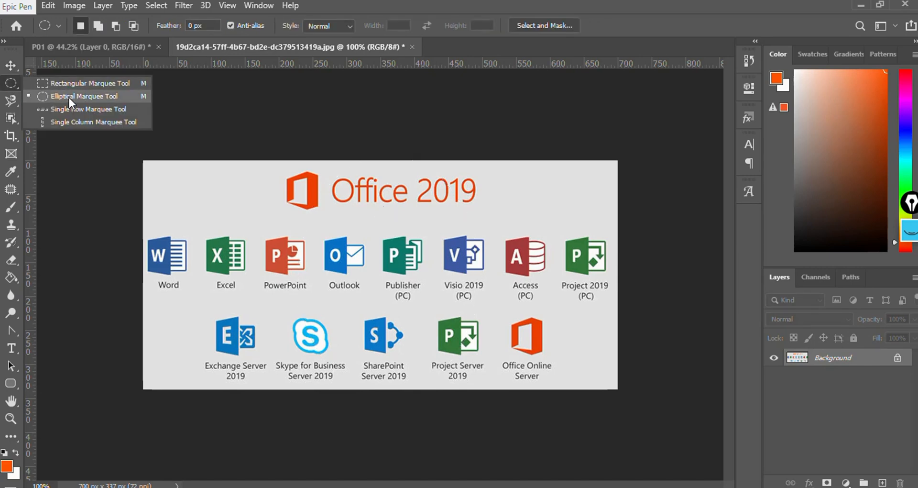
pyautogui.click(88, 96)
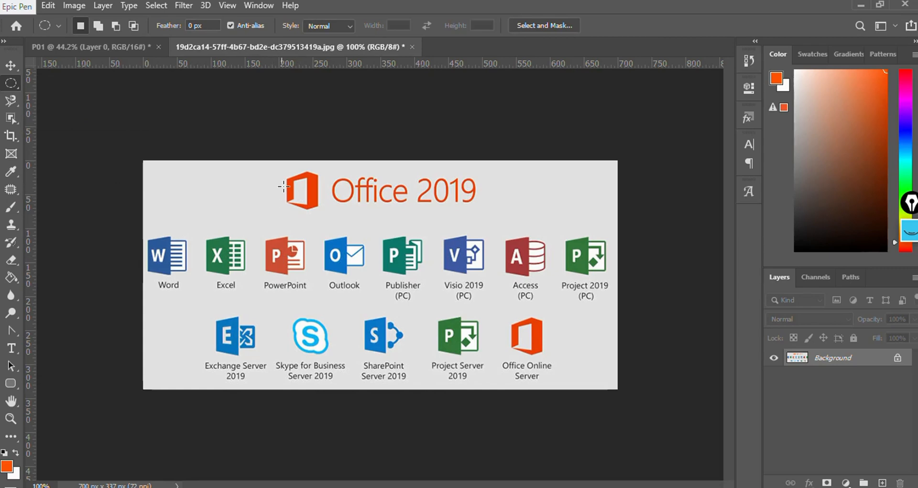
pyautogui.moveTo(275, 174); pyautogui.dragTo(423, 351)
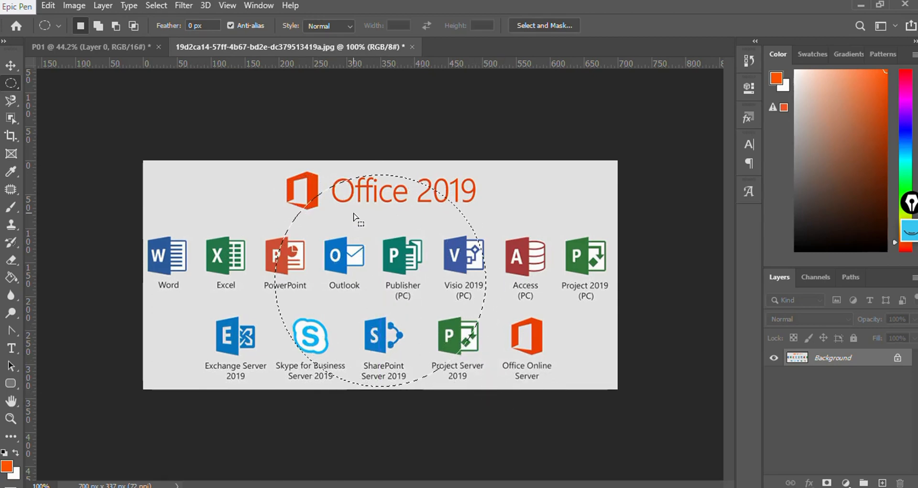
pyautogui.moveTo(353, 210); pyautogui.dragTo(383, 190)
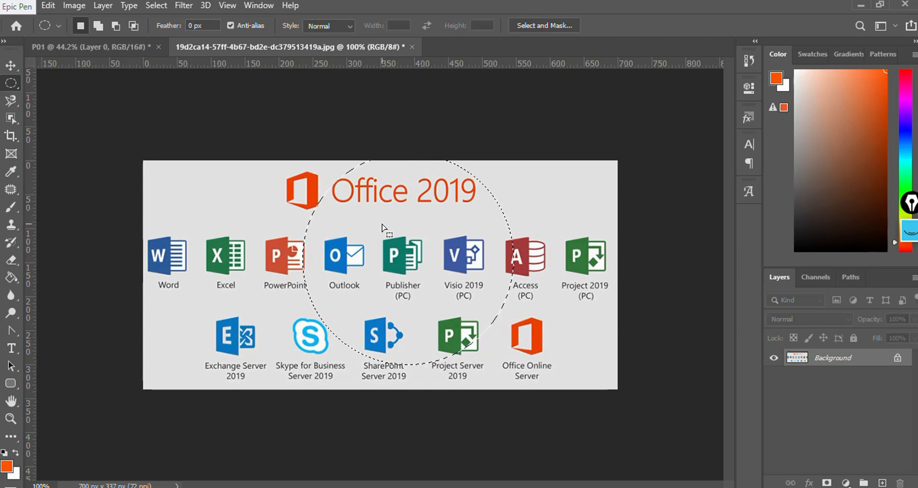
pyautogui.moveTo(384, 228); pyautogui.dragTo(381, 234)
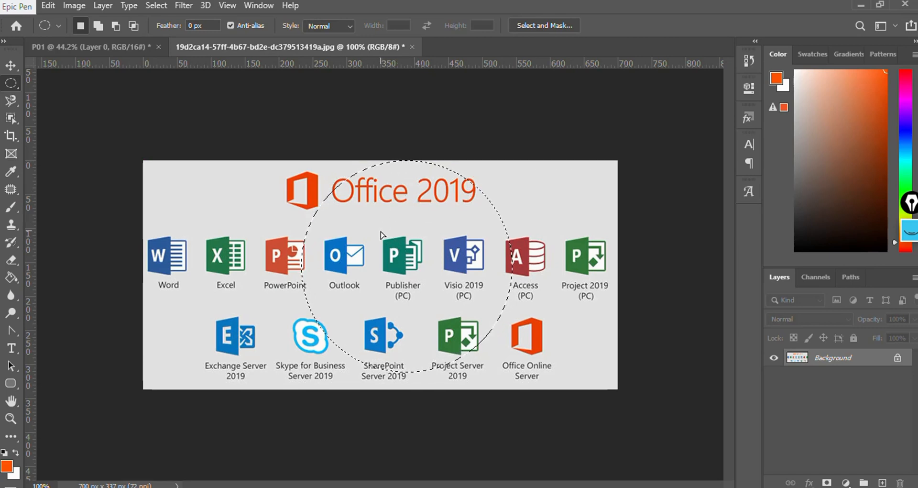
# - Switch to P01 with the Move tool and paste the circular selection as a new layer
pyautogui.click(89, 47)
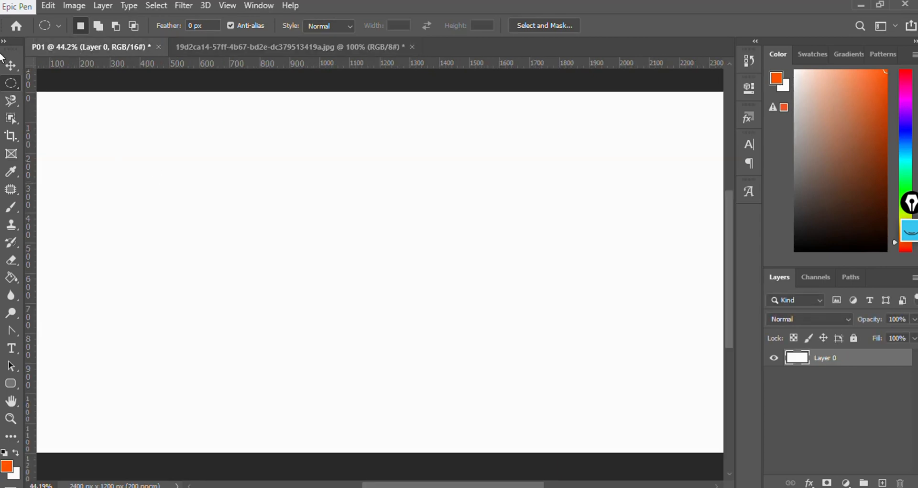
pyautogui.click(10, 68)
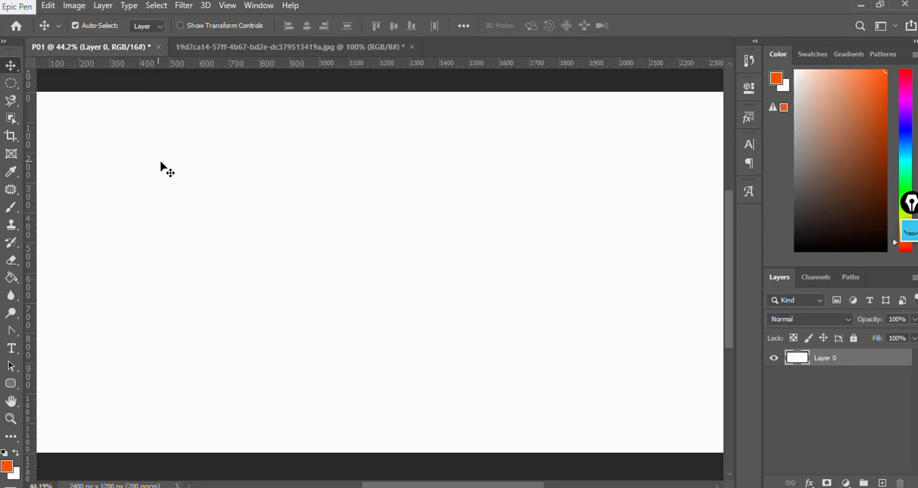
pyautogui.press('ctrl')
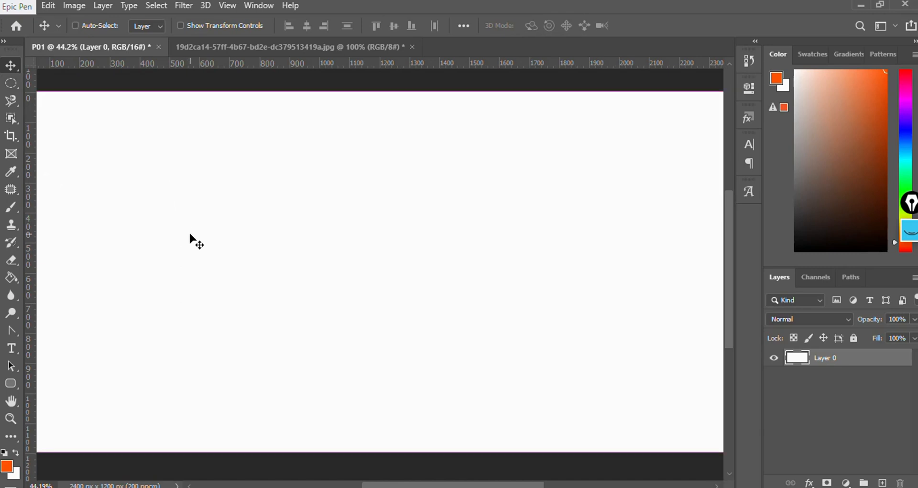
pyautogui.hotkey('ctrl', 'v')
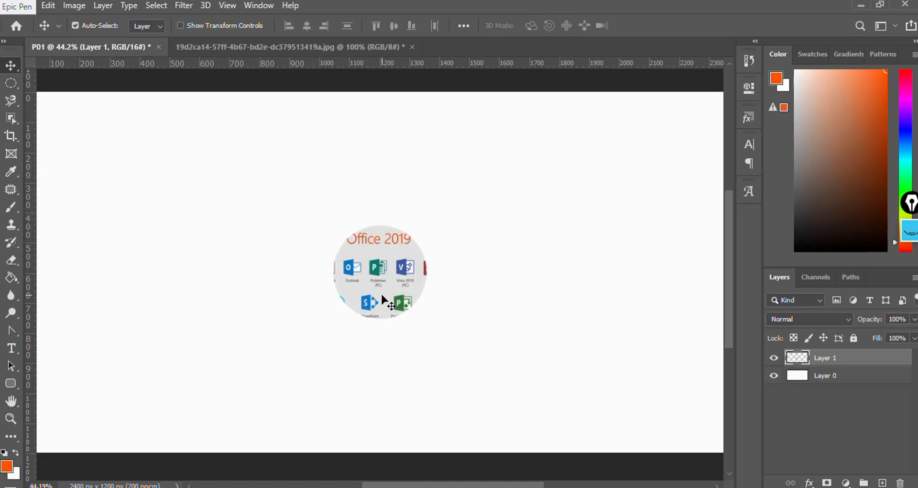
# - Zoom in and out on P01 to inspect the pasted circular image
pyautogui.scroll(5, 382, 296)
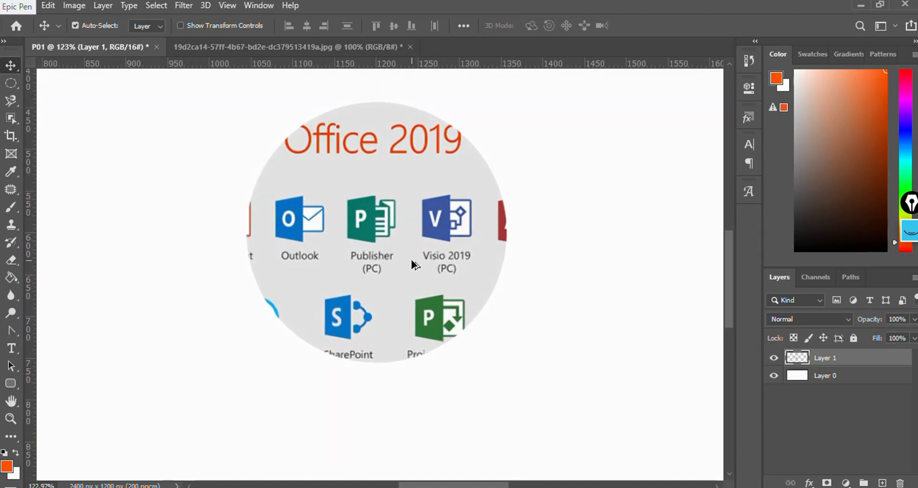
pyautogui.scroll(-2, 412, 260)
pyautogui.scroll(2, 411, 260)
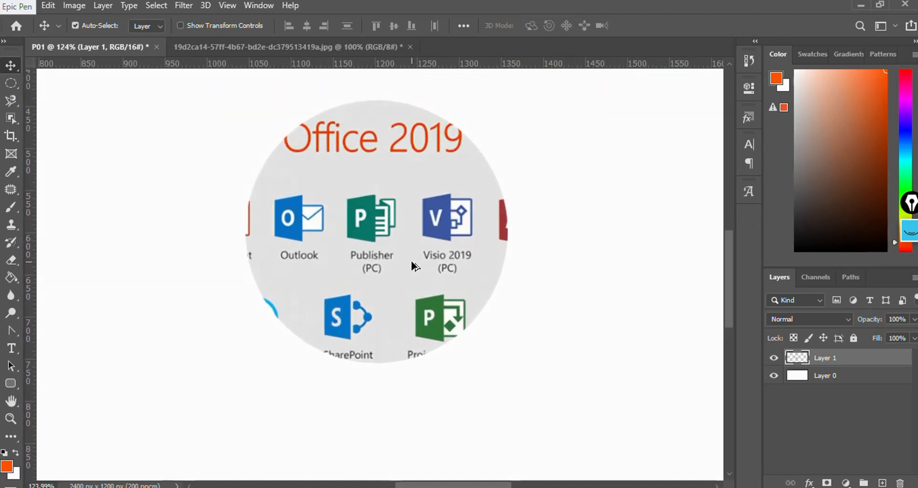
pyautogui.scroll(-1, 411, 260)
pyautogui.scroll(1, 411, 263)
pyautogui.scroll(-3, 411, 263)
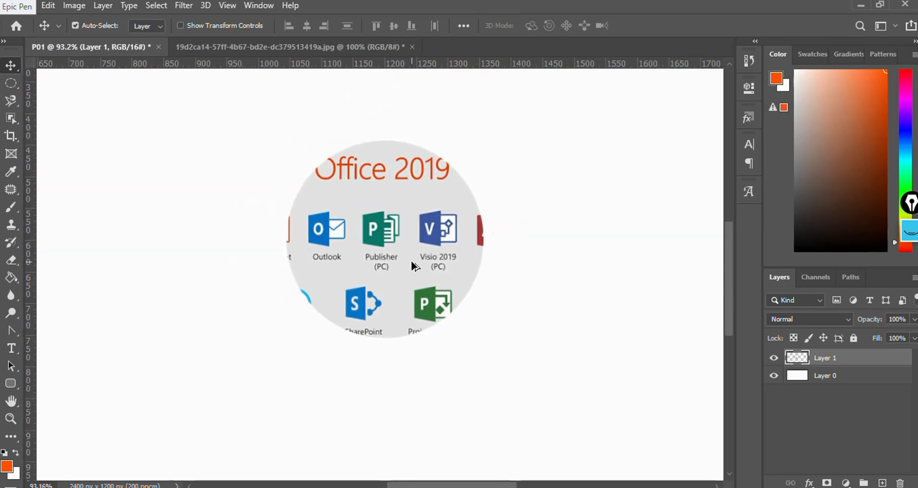
pyautogui.scroll(-3, 411, 263)
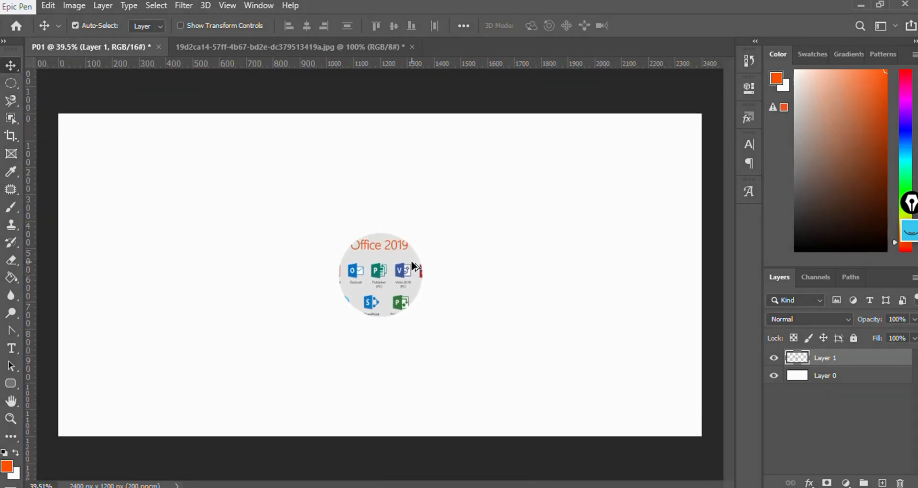
# - Browse the variants of the marquee, lasso, selection, crop and eyedropper tool groups, ending on the Move tool
pyautogui.click(12, 82)
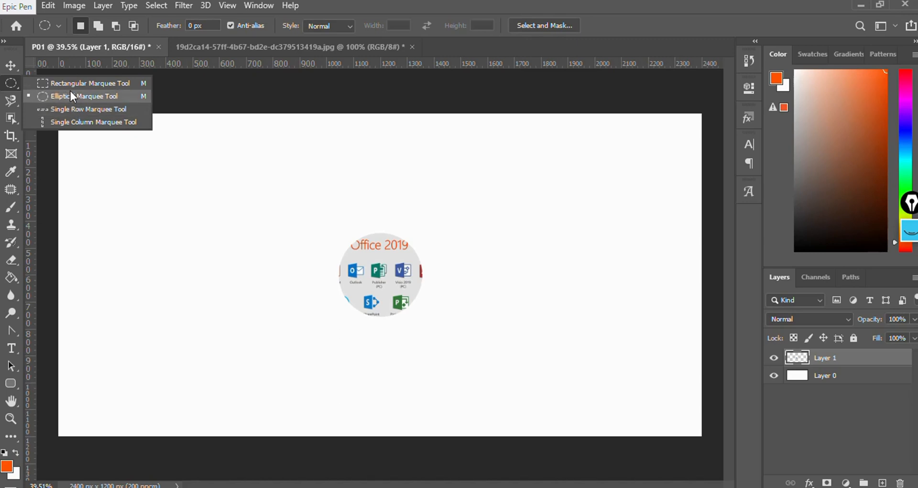
pyautogui.click(10, 100)
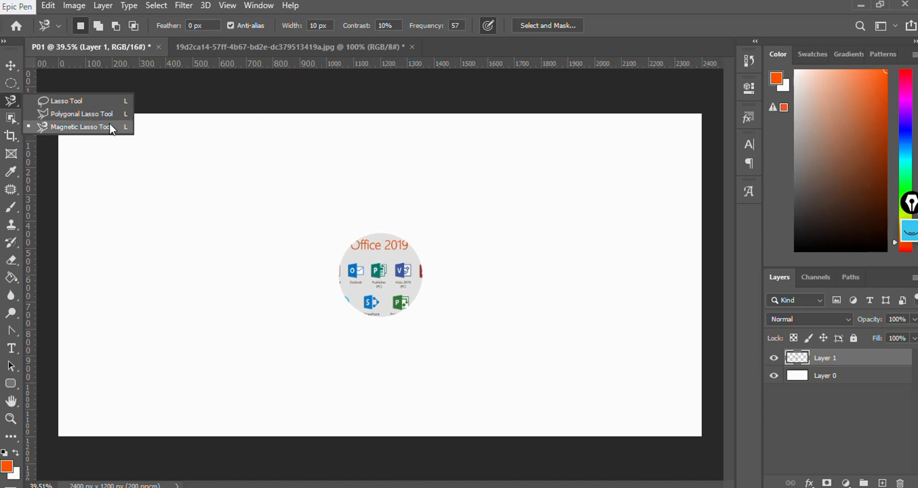
pyautogui.click(12, 117)
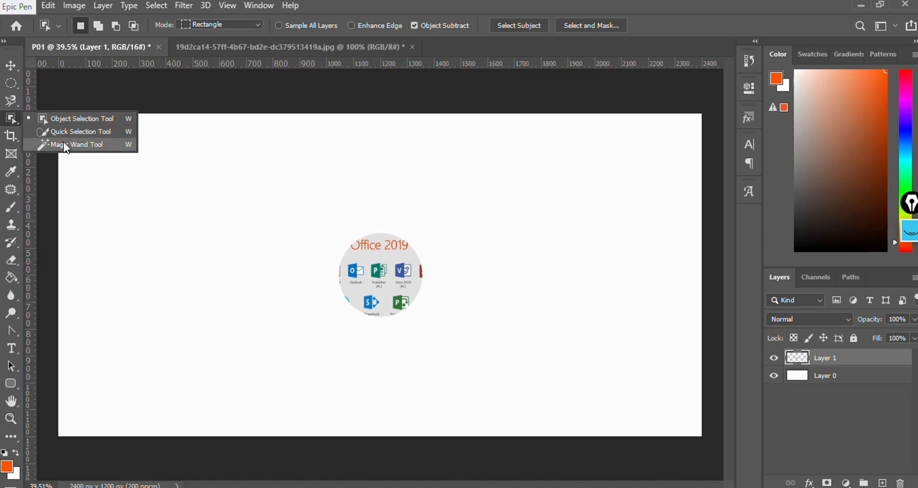
pyautogui.click(14, 134)
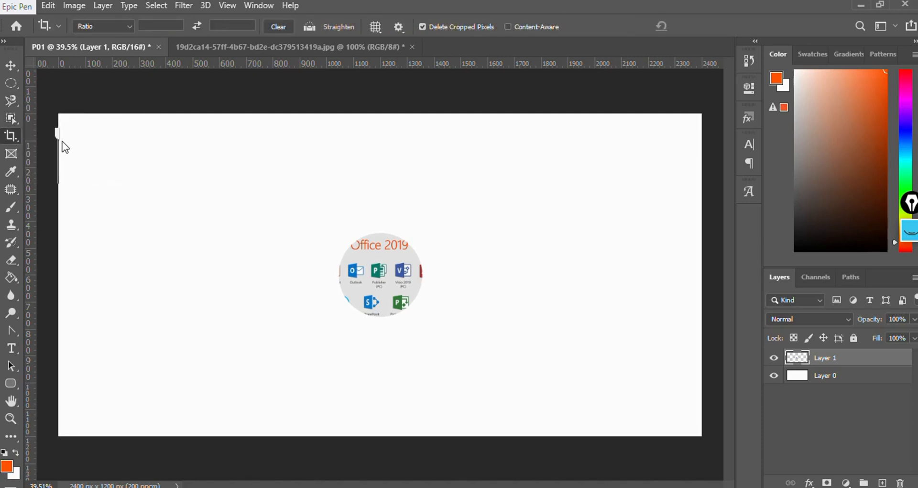
pyautogui.rightClick(16, 134)
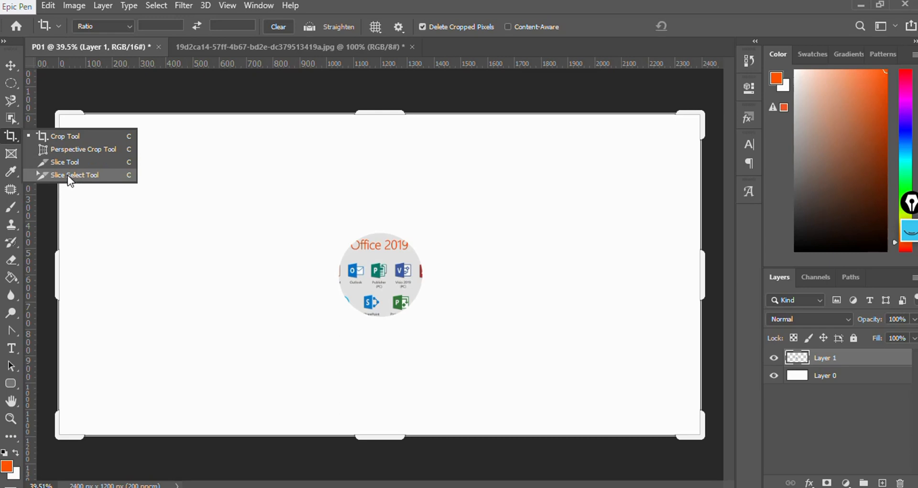
pyautogui.click(15, 151)
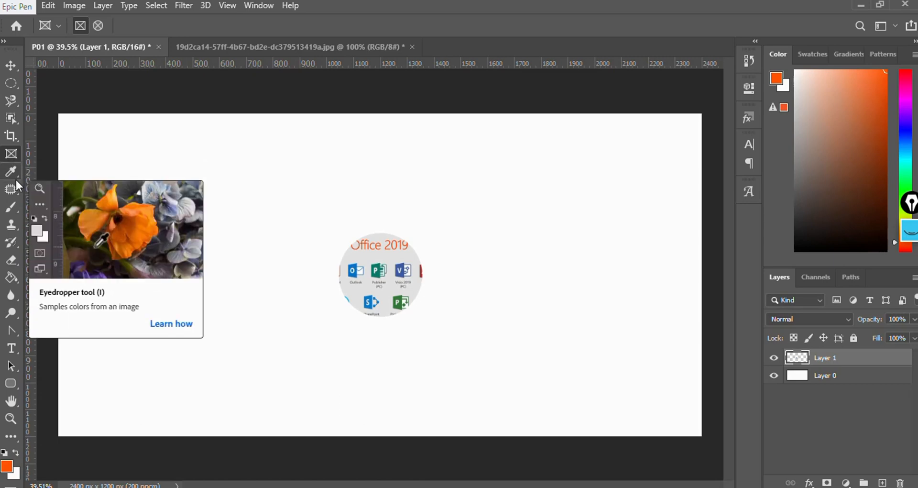
pyautogui.click(15, 169)
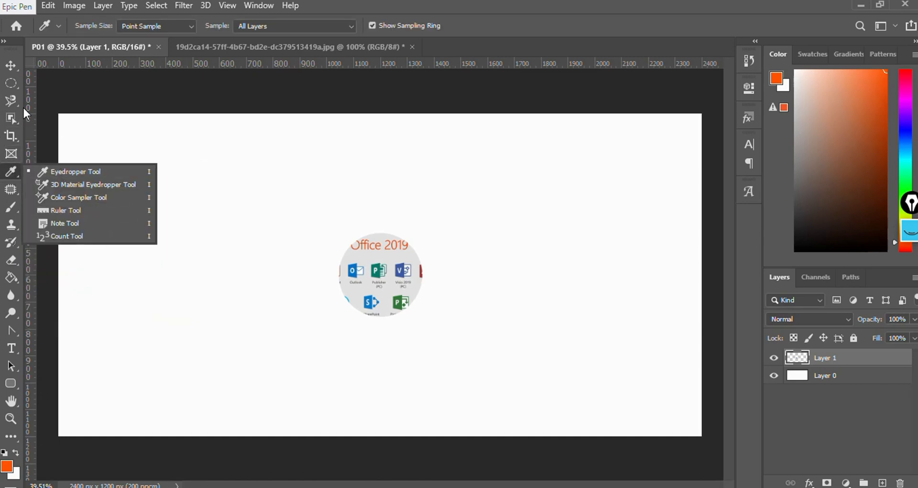
pyautogui.click(15, 68)
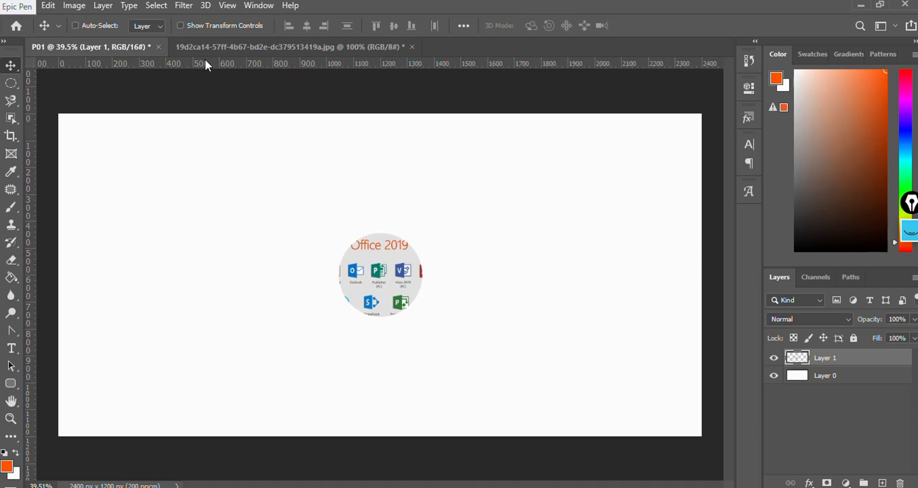
# - Drag two horizontal and two vertical guides from the rulers onto P01, framing an inset rectangle
pyautogui.moveTo(205, 59); pyautogui.dragTo(215, 144)
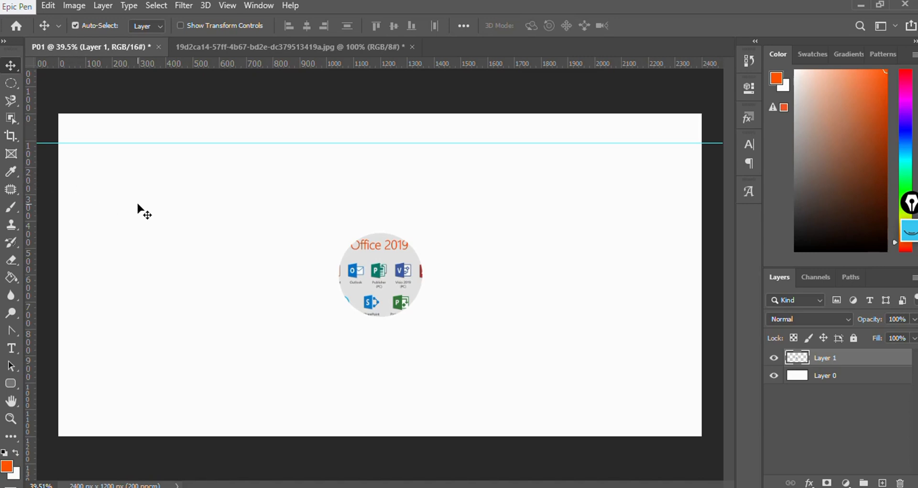
pyautogui.press('ctrl')
pyautogui.moveTo(28, 203); pyautogui.dragTo(136, 218)
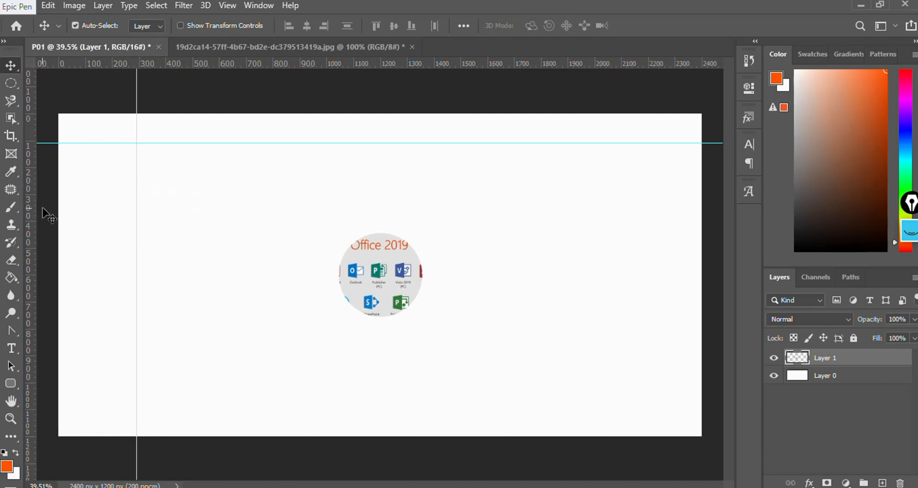
pyautogui.press('ctrl')
pyautogui.moveTo(30, 208); pyautogui.dragTo(631, 257)
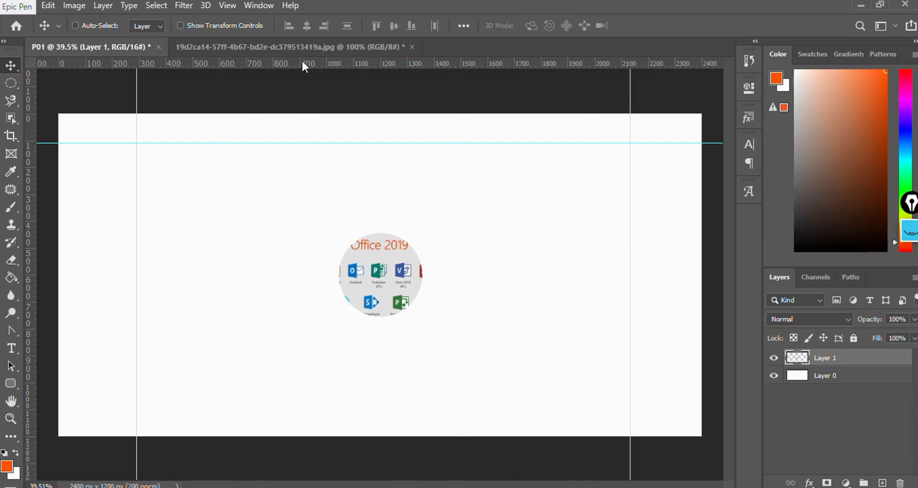
pyautogui.moveTo(303, 64); pyautogui.dragTo(317, 404)
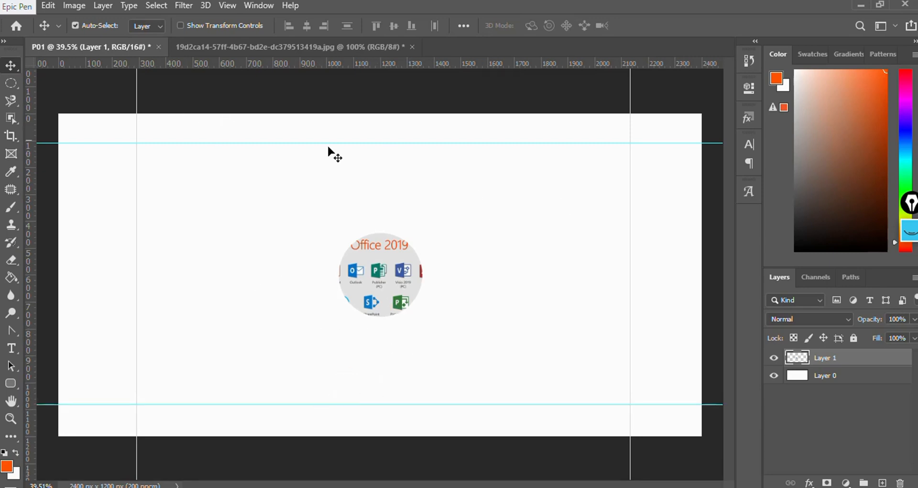
# - Draw a rectangular selection snapped to the four guides with the Rectangular Marquee Tool, then deselect it
pyautogui.click(14, 85)
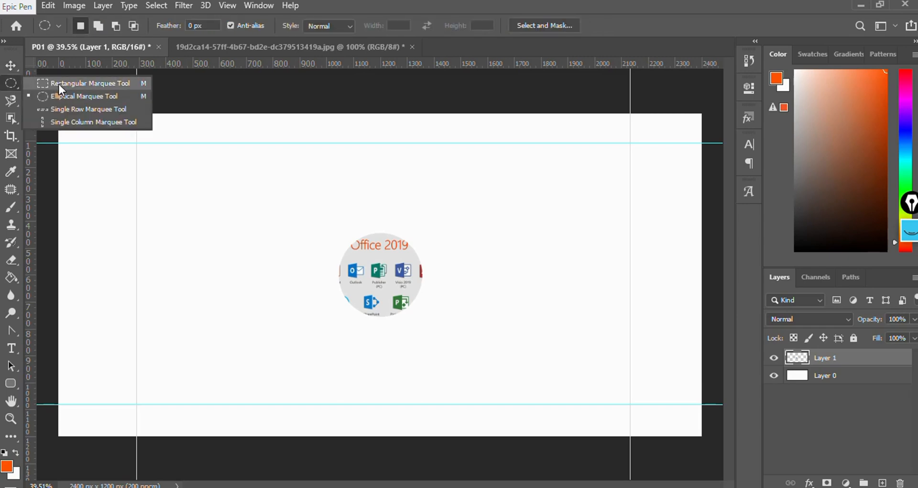
pyautogui.click(59, 84)
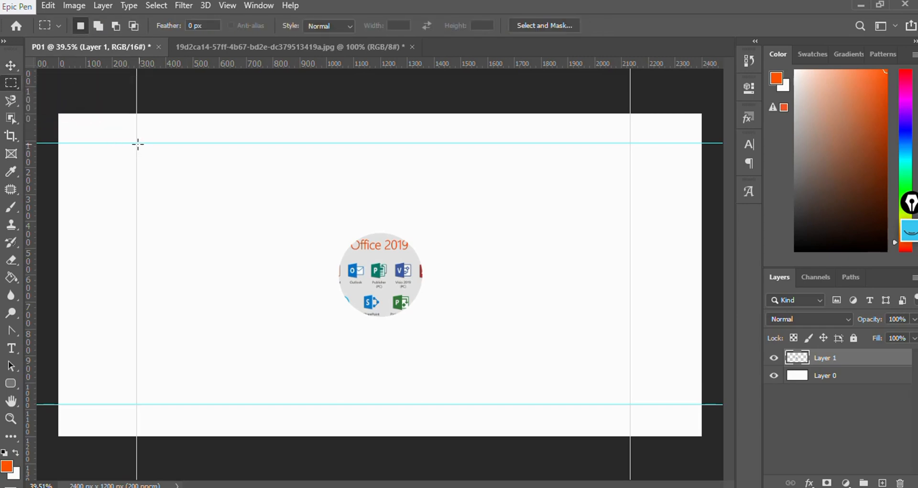
pyautogui.moveTo(135, 142); pyautogui.dragTo(629, 404)
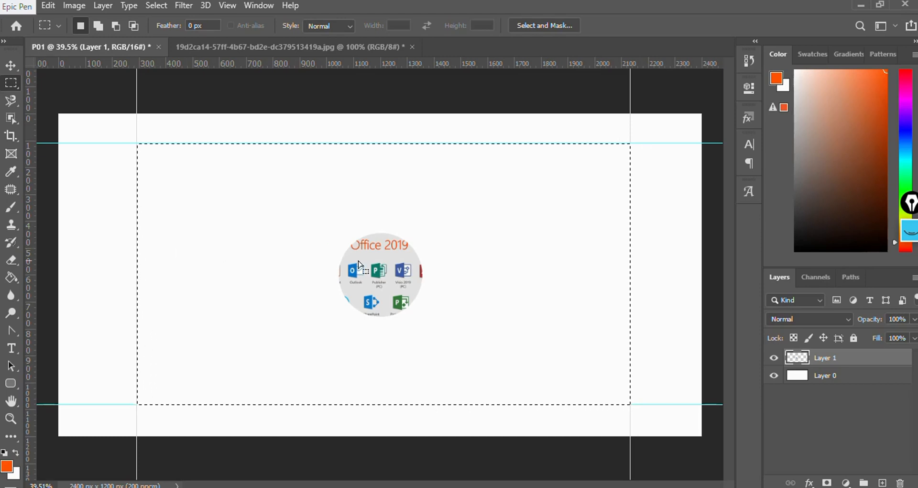
pyautogui.hotkey('ctrl', 'd')
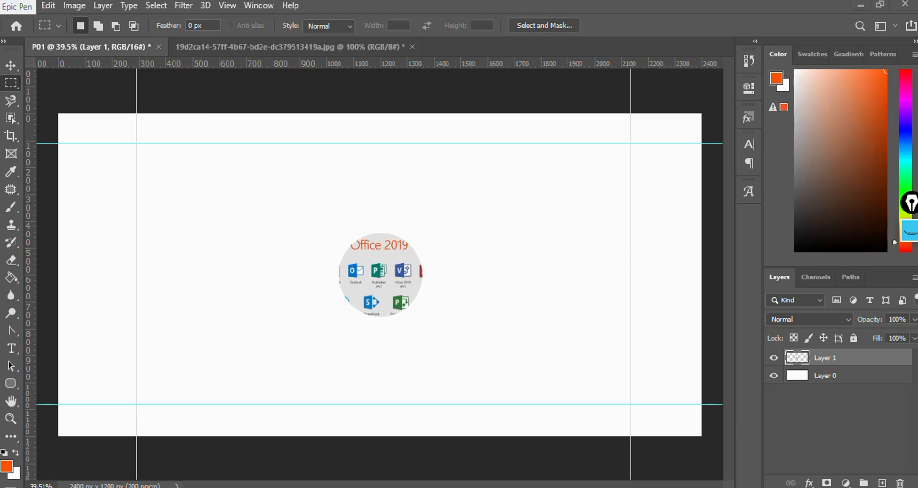
# - Switch to the Photoshop day01 presentation in PowerPoint and go through slides 1 to 3
pyautogui.hotkey('alt', 'Tab')
pyautogui.click(57, 148)
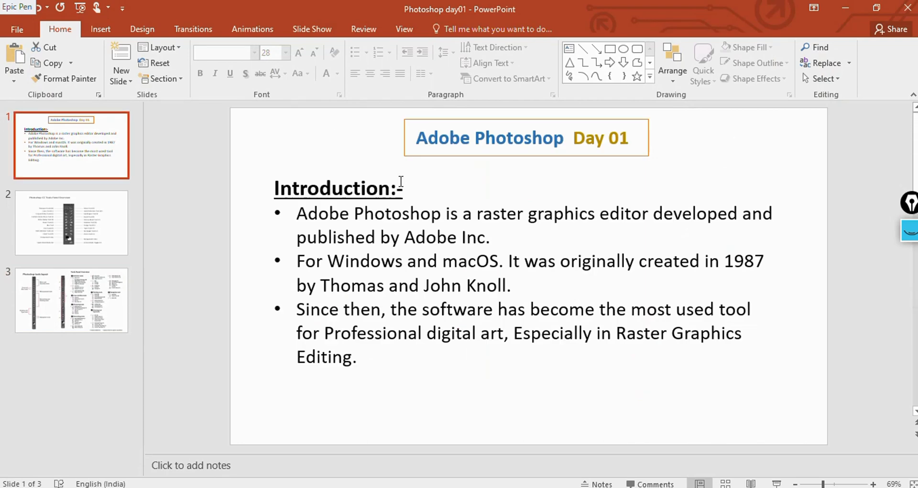
pyautogui.click(98, 235)
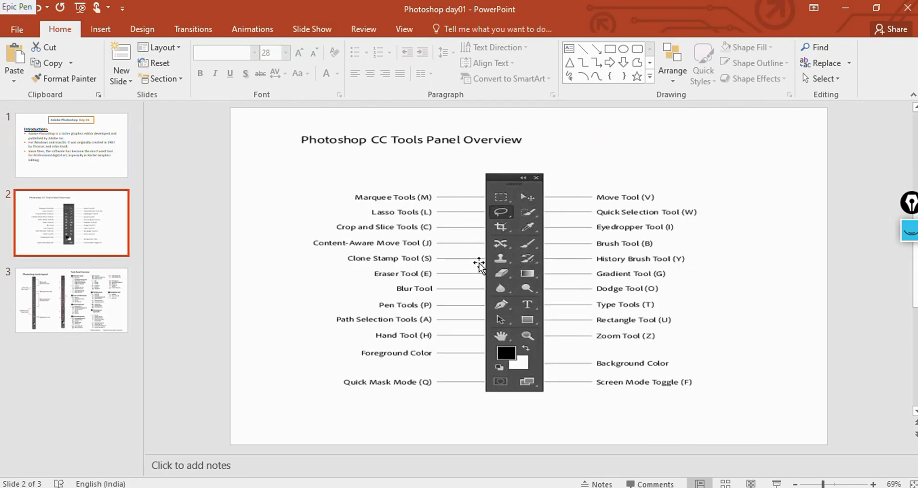
pyautogui.click(125, 293)
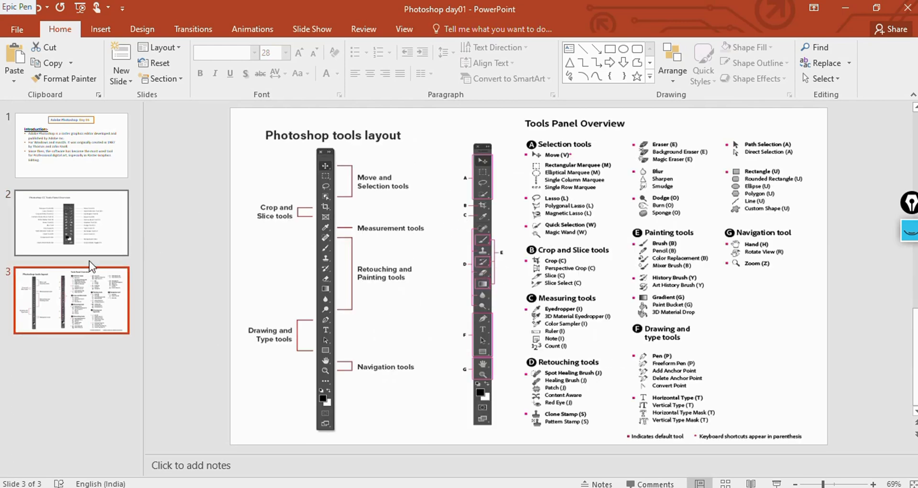
# - Return to Photoshop and remove all four guides from P01 with the Move tool, pulling each back onto its ruler
pyautogui.click(569, 487)
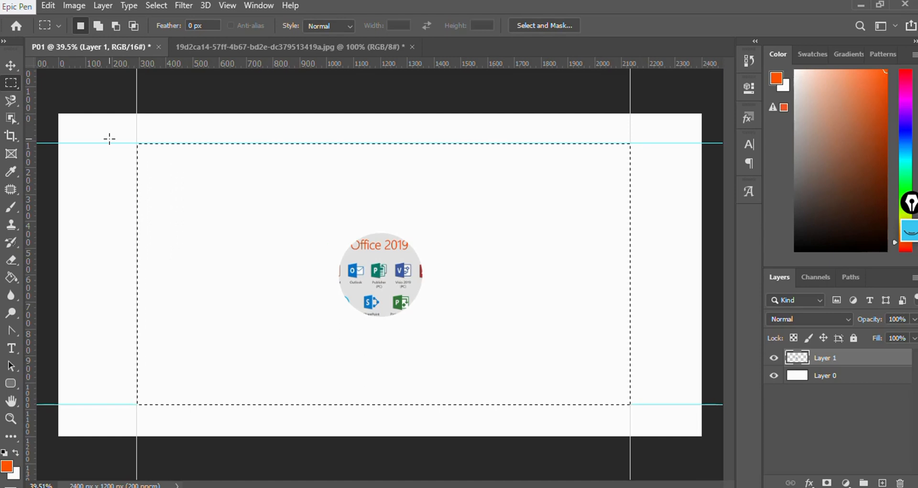
pyautogui.rightClick(11, 83)
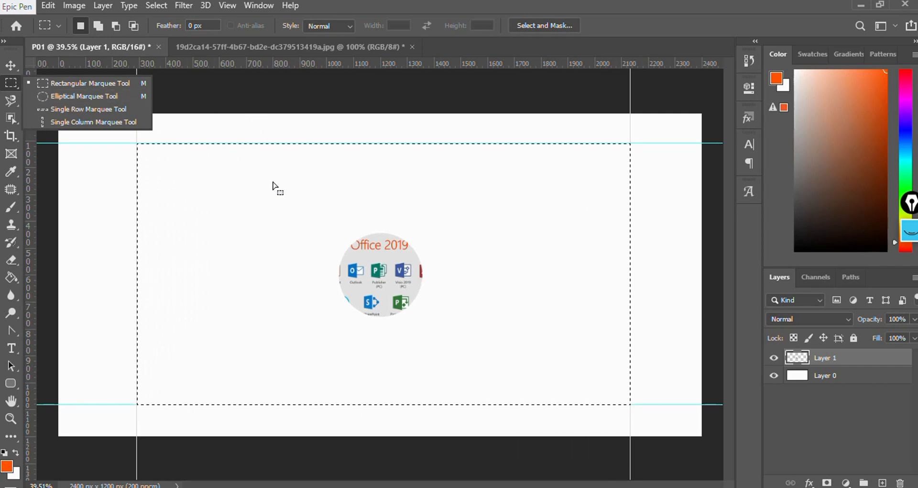
pyautogui.click(12, 68)
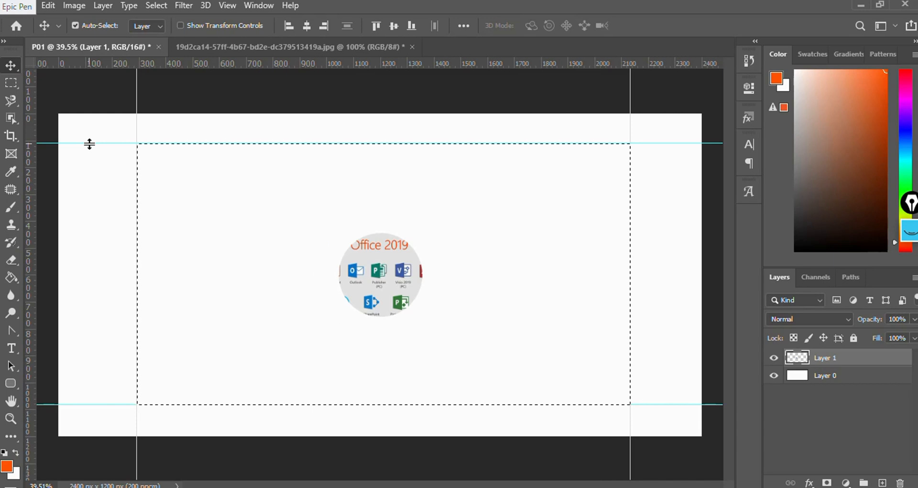
pyautogui.moveTo(89, 144); pyautogui.dragTo(95, 61)
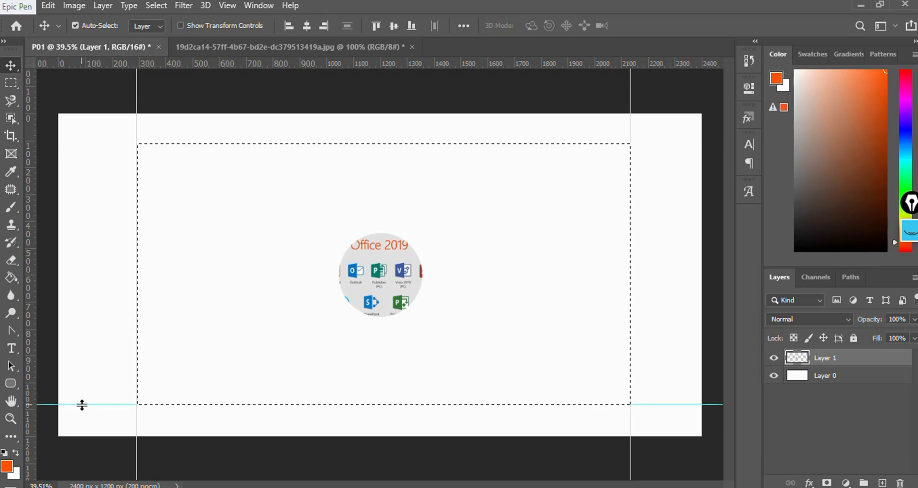
pyautogui.moveTo(82, 404); pyautogui.dragTo(93, 64)
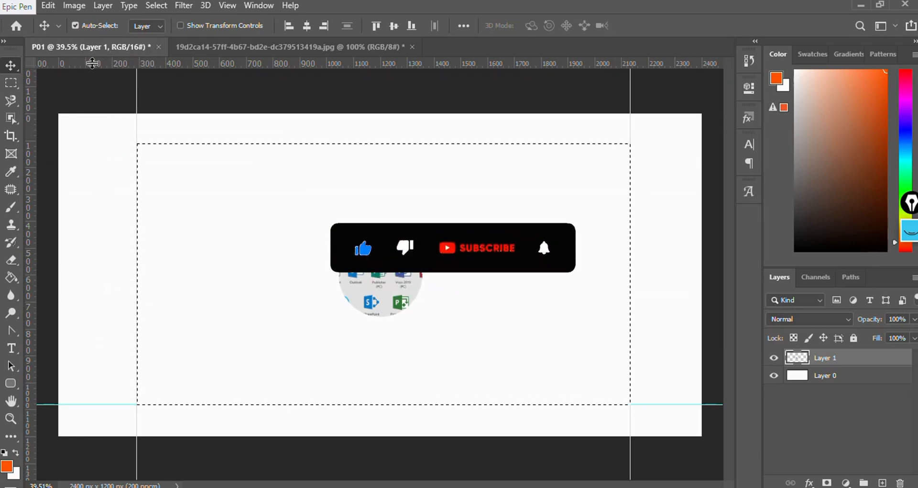
pyautogui.moveTo(137, 89); pyautogui.dragTo(8, 95)
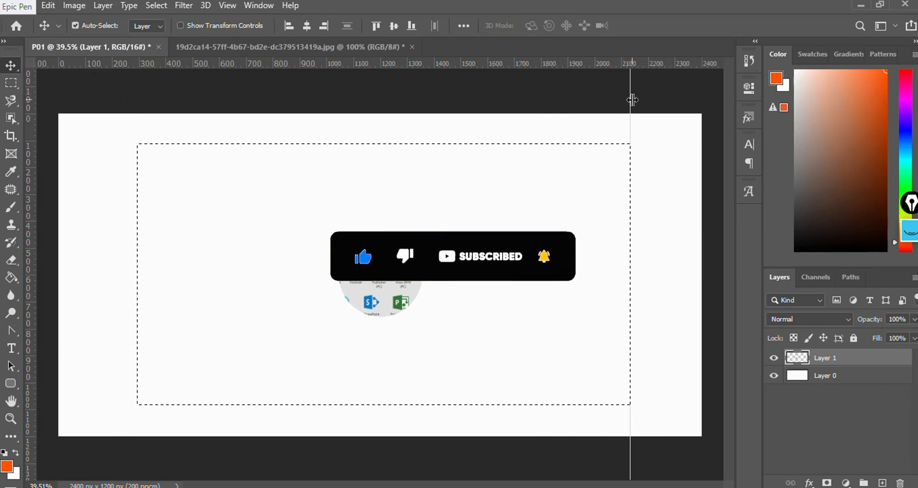
pyautogui.moveTo(630, 103); pyautogui.dragTo(1, 104)
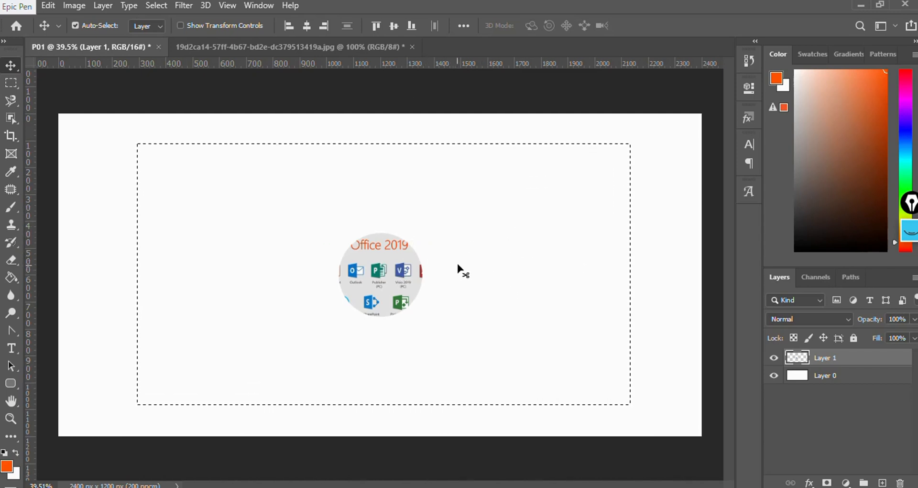
pyautogui.press('ctrl')
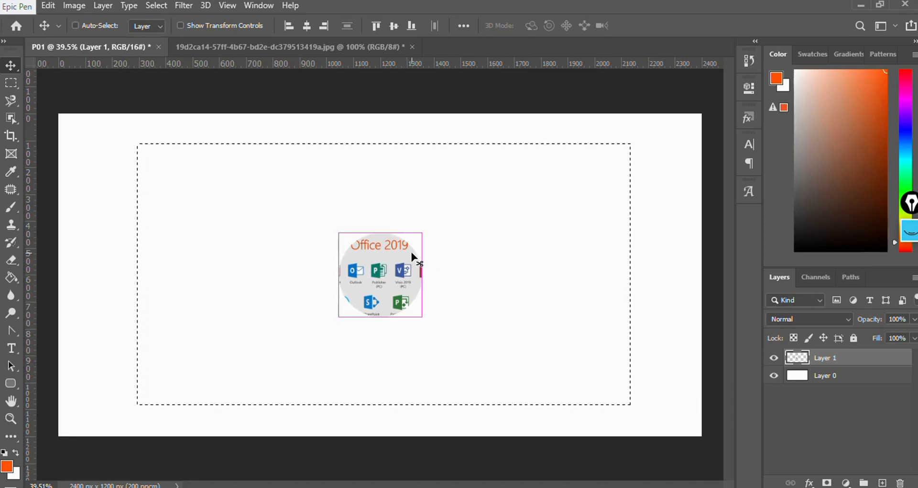